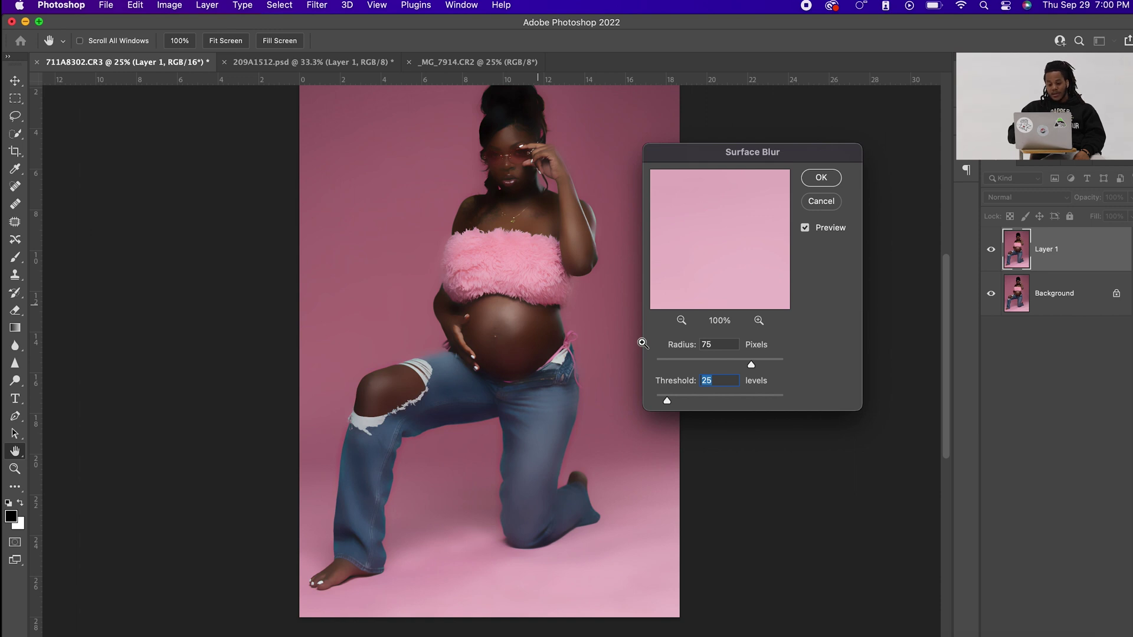
# Try Surface Blur radii of 93, 73 and 76 pixels while checking the preview around the legs and floor.
pyautogui.keyDown('super'); pyautogui.click(643, 343); pyautogui.keyUp('super')
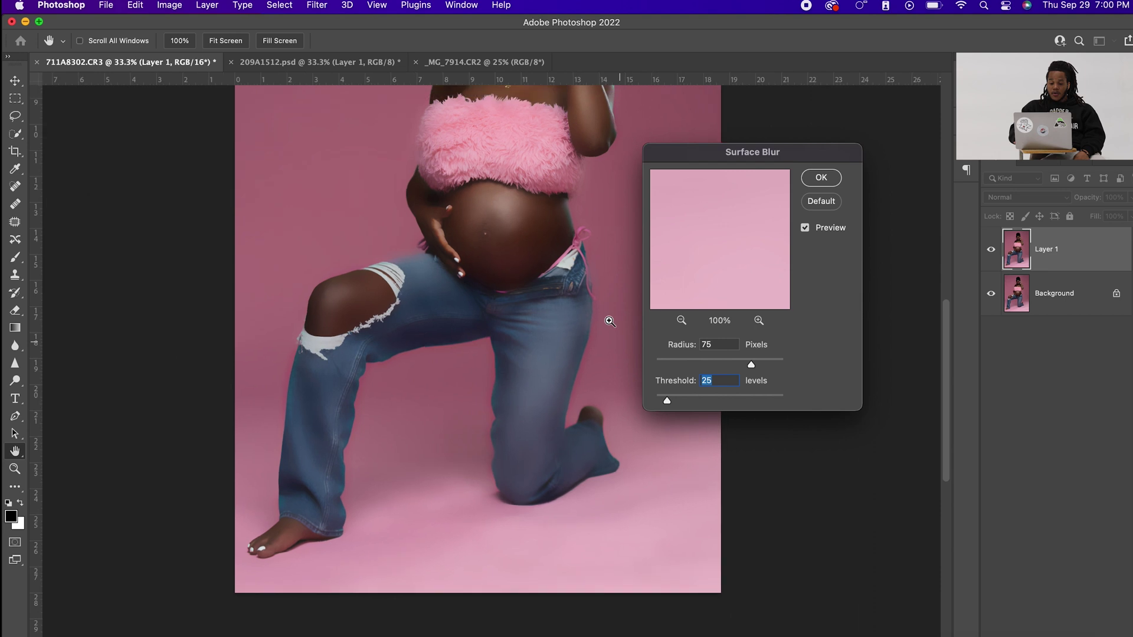
pyautogui.keyDown('alt'); pyautogui.click(610, 321); pyautogui.keyUp('alt')
pyautogui.keyDown('alt'); pyautogui.click(610, 321); pyautogui.keyUp('alt')
pyautogui.keyDown('super'); pyautogui.click(610, 321); pyautogui.keyUp('super')
pyautogui.keyDown('super'); pyautogui.click(610, 321); pyautogui.keyUp('super')
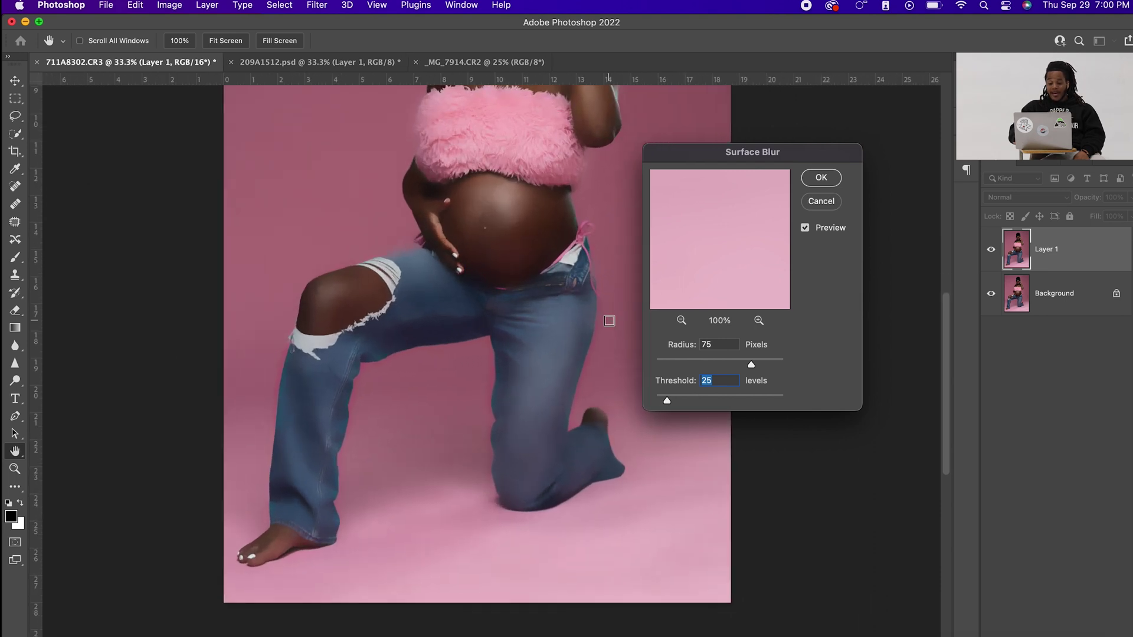
pyautogui.scroll(-5, 610, 321)
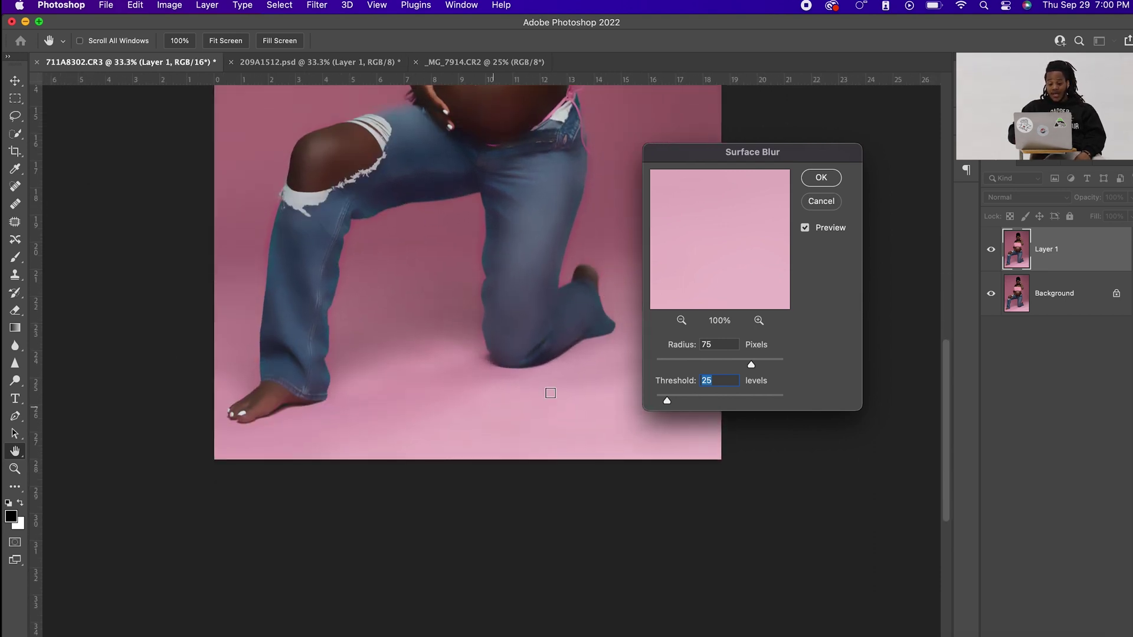
pyautogui.moveTo(751, 365); pyautogui.dragTo(776, 365)
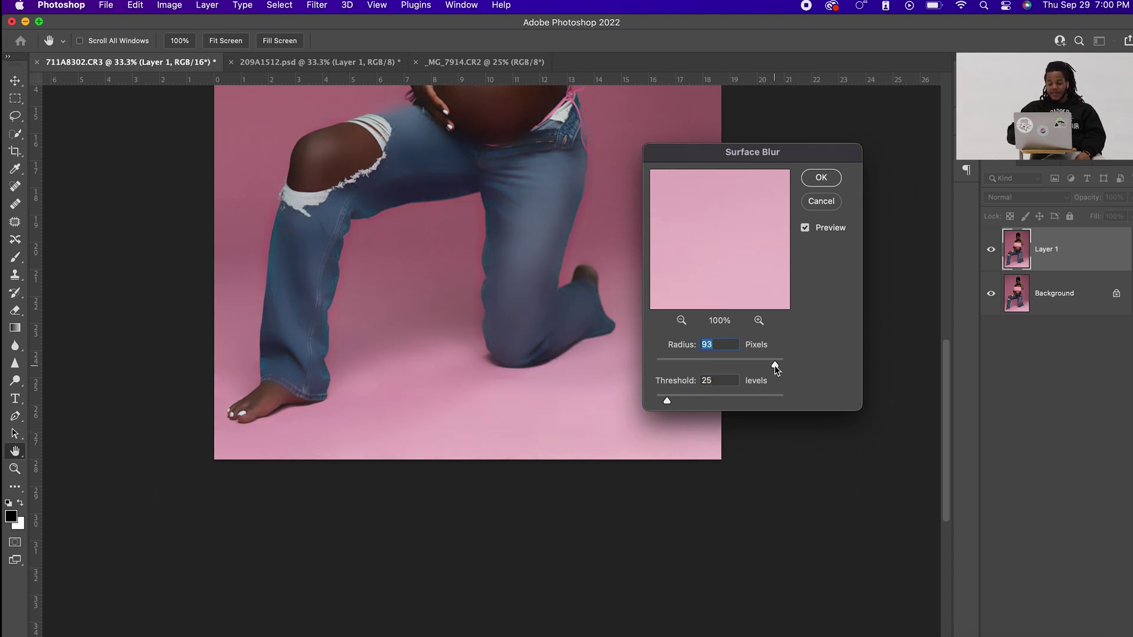
pyautogui.moveTo(774, 366); pyautogui.dragTo(749, 361)
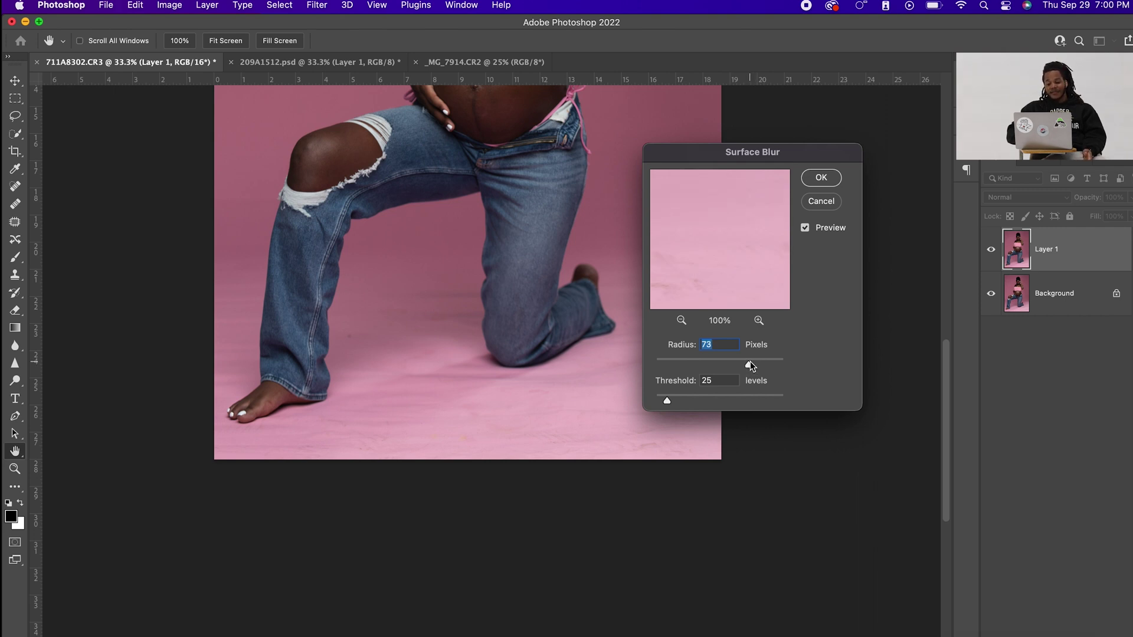
pyautogui.moveTo(753, 363); pyautogui.dragTo(754, 363)
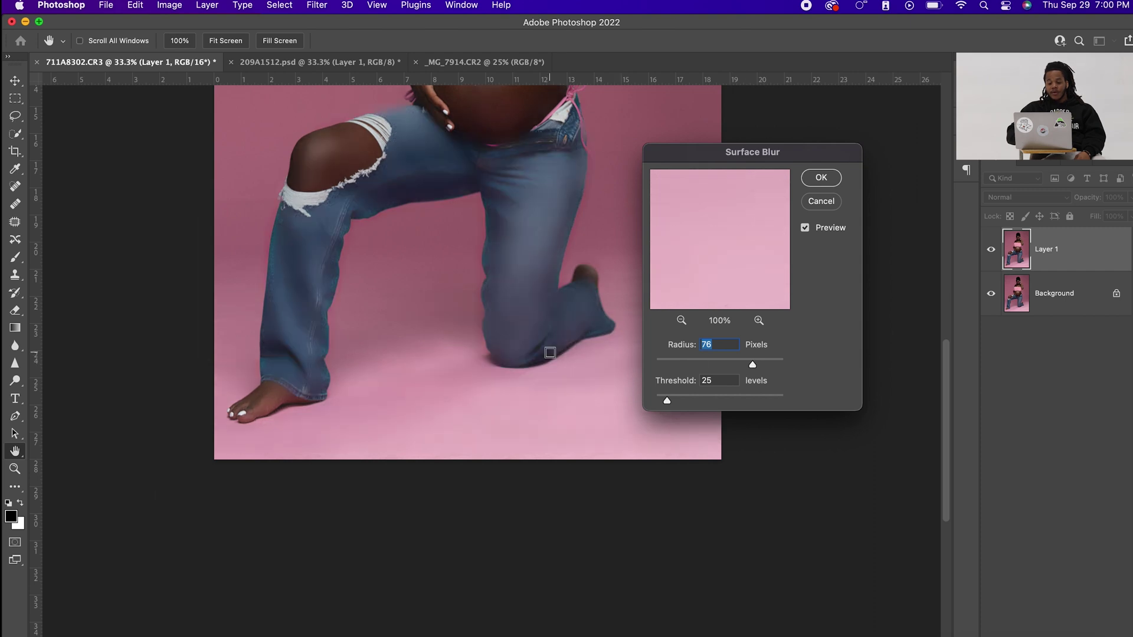
# Set the Surface Blur radius to 78 pixels, check the preview over the whole figure, and apply the filter.
pyautogui.scroll(3, 550, 353)
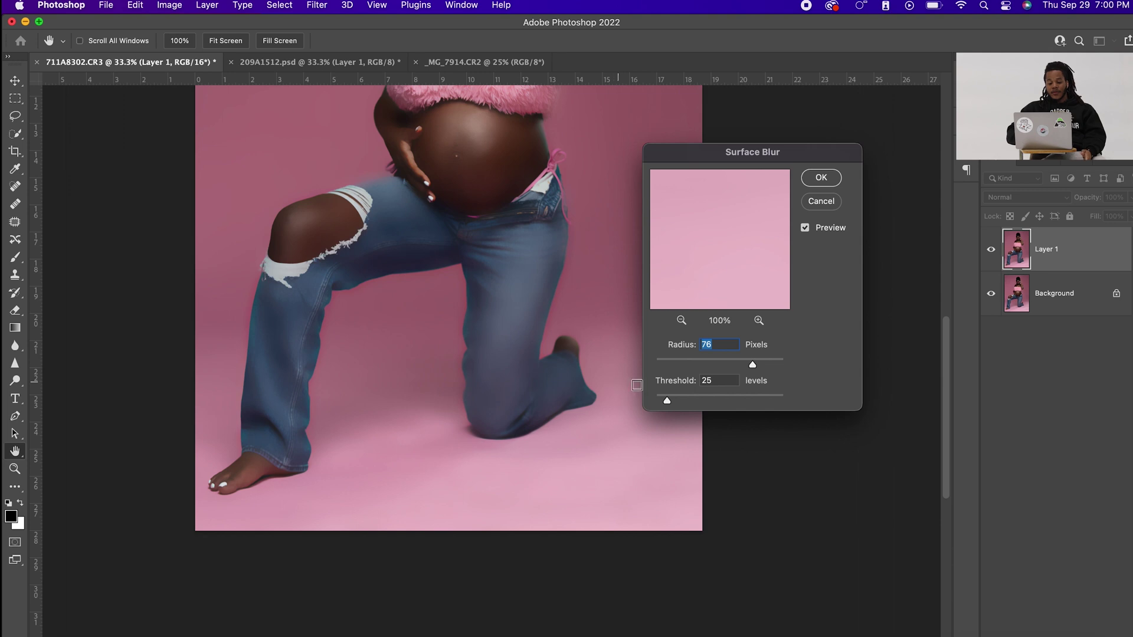
pyautogui.moveTo(753, 366); pyautogui.dragTo(756, 366)
pyautogui.press('Up')
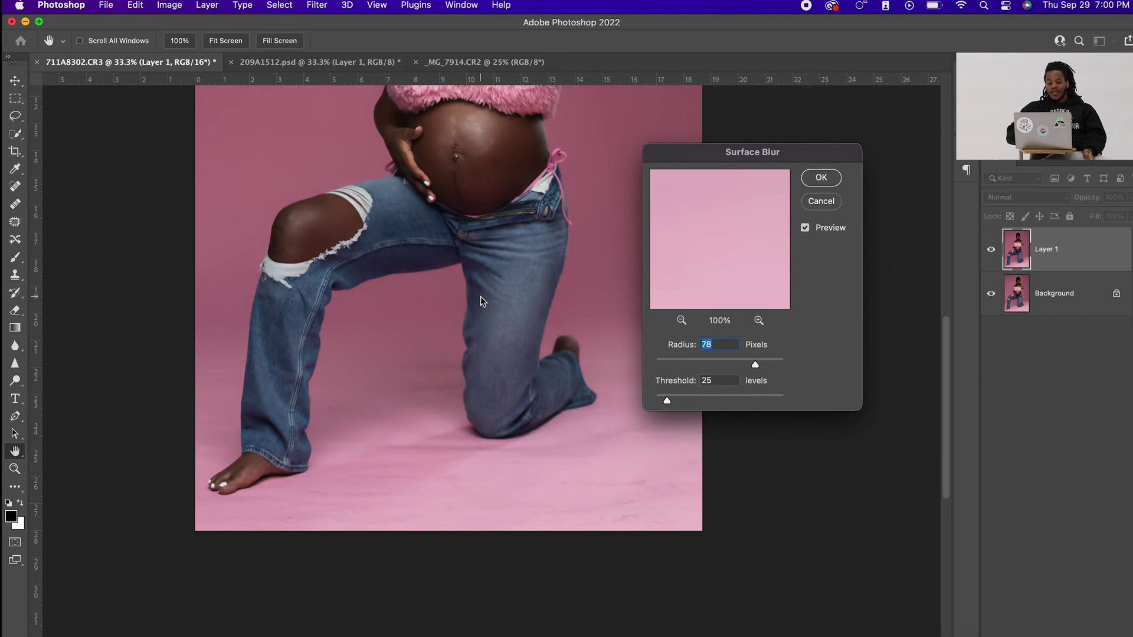
pyautogui.scroll(6, 480, 297)
pyautogui.scroll(-5, 480, 298)
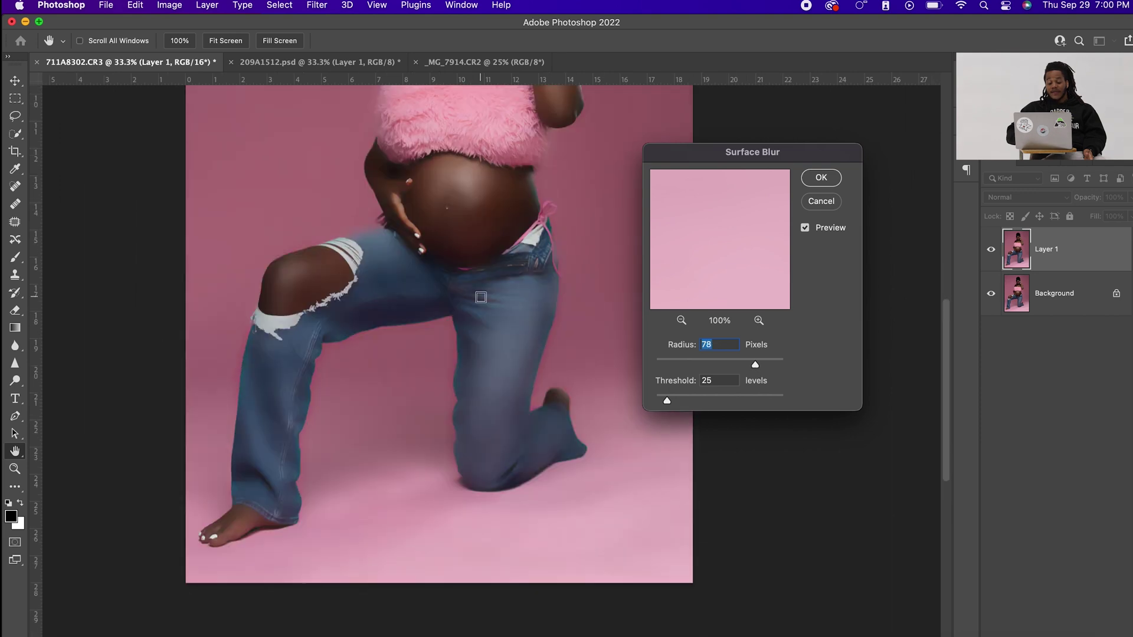
pyautogui.scroll(8, 481, 298)
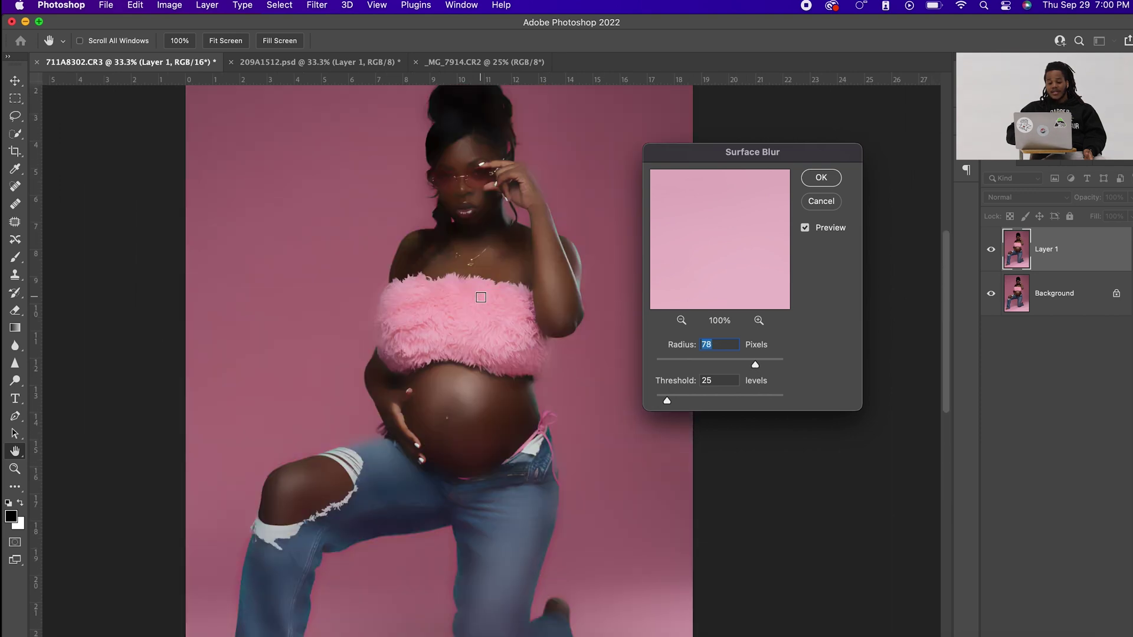
pyautogui.click(835, 180)
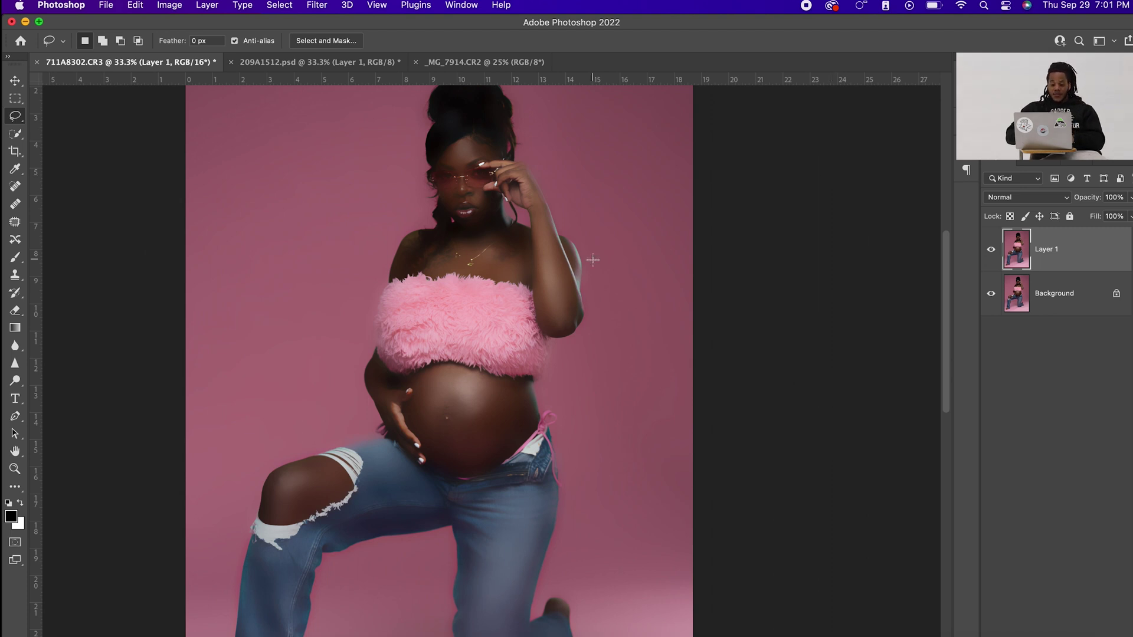
# Add a layer mask to the blurred Layer 1 and invert it to black.
pyautogui.scroll(-10, 593, 257)
pyautogui.scroll(12, 593, 260)
pyautogui.hscroll(3, 593, 259)
pyautogui.scroll(-5, 593, 260)
pyautogui.hscroll(-4, 593, 260)
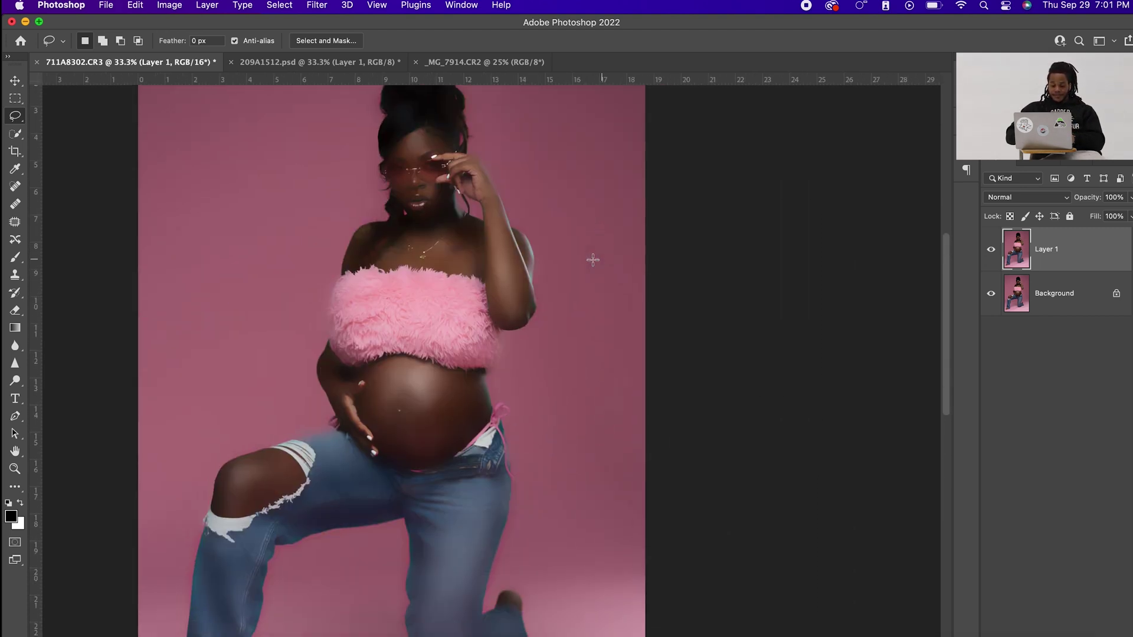
pyautogui.press('super+minus')
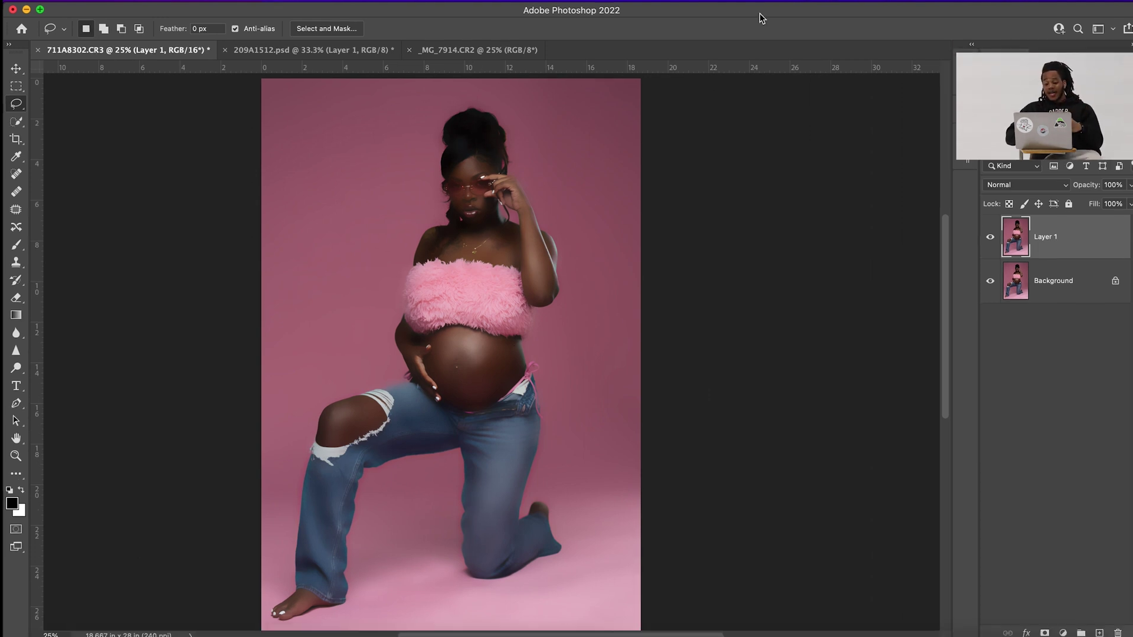
pyautogui.click(1045, 633)
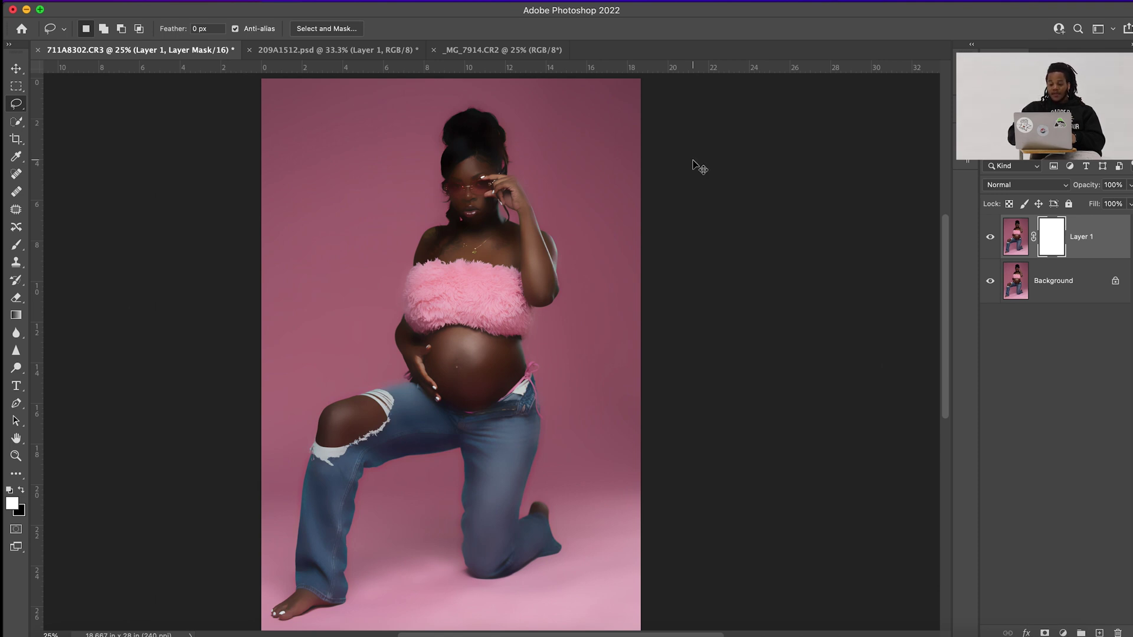
pyautogui.press('super+i')
# Invert Layer 1's mask back and forth between white and black to compare the blurred and original image.
pyautogui.click(269, 0)
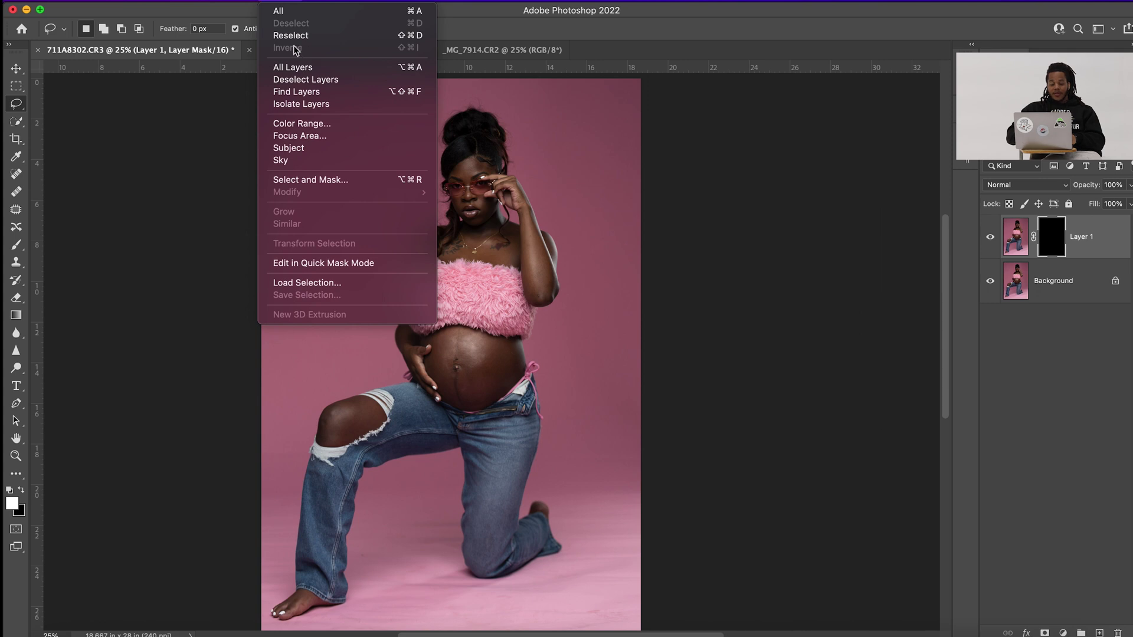
pyautogui.click(1089, 260)
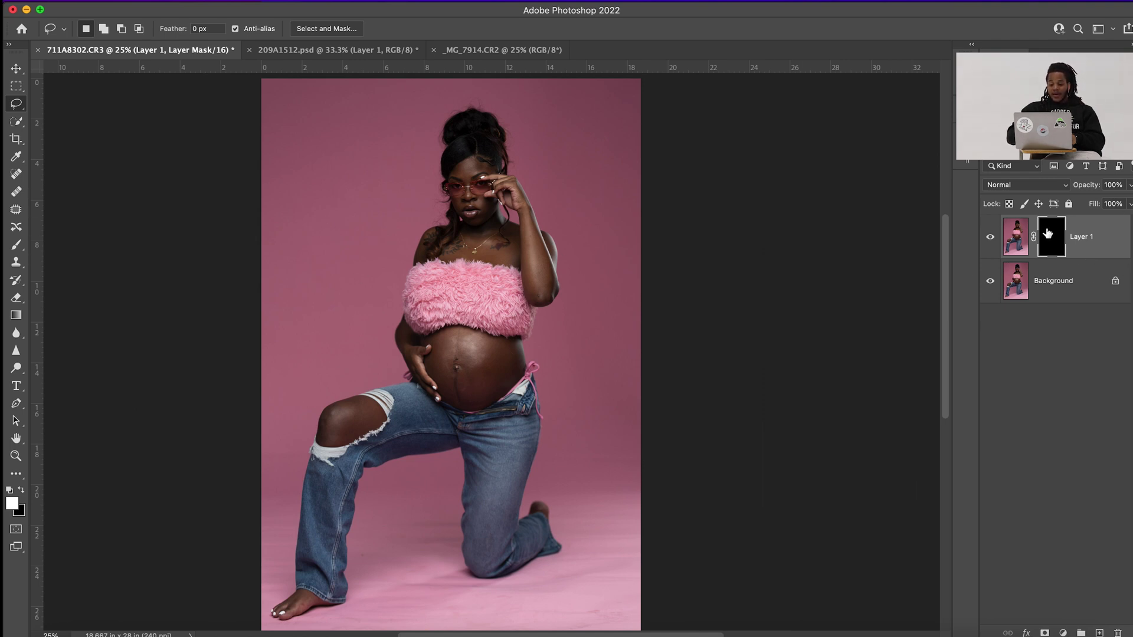
pyautogui.press('super+i')
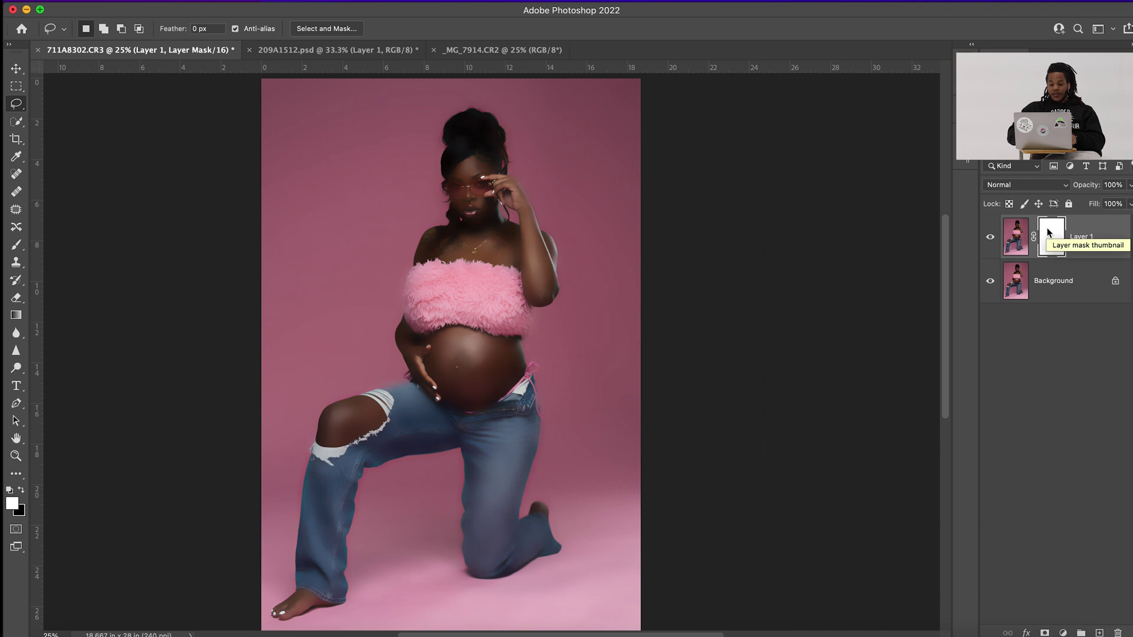
pyautogui.press('super+i')
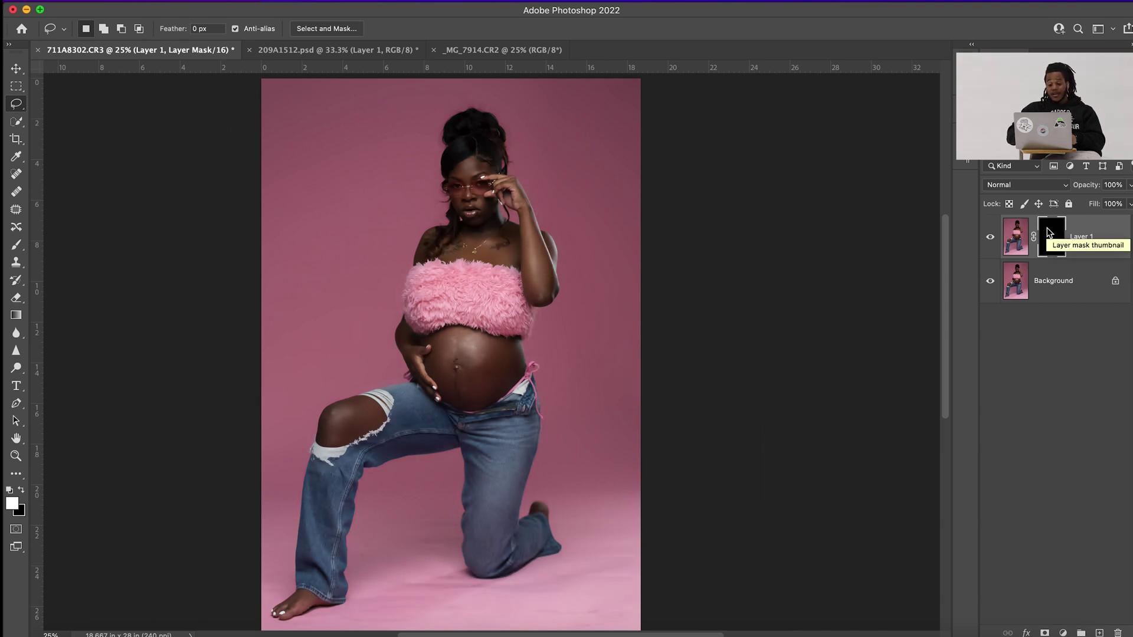
pyautogui.press('super+i')
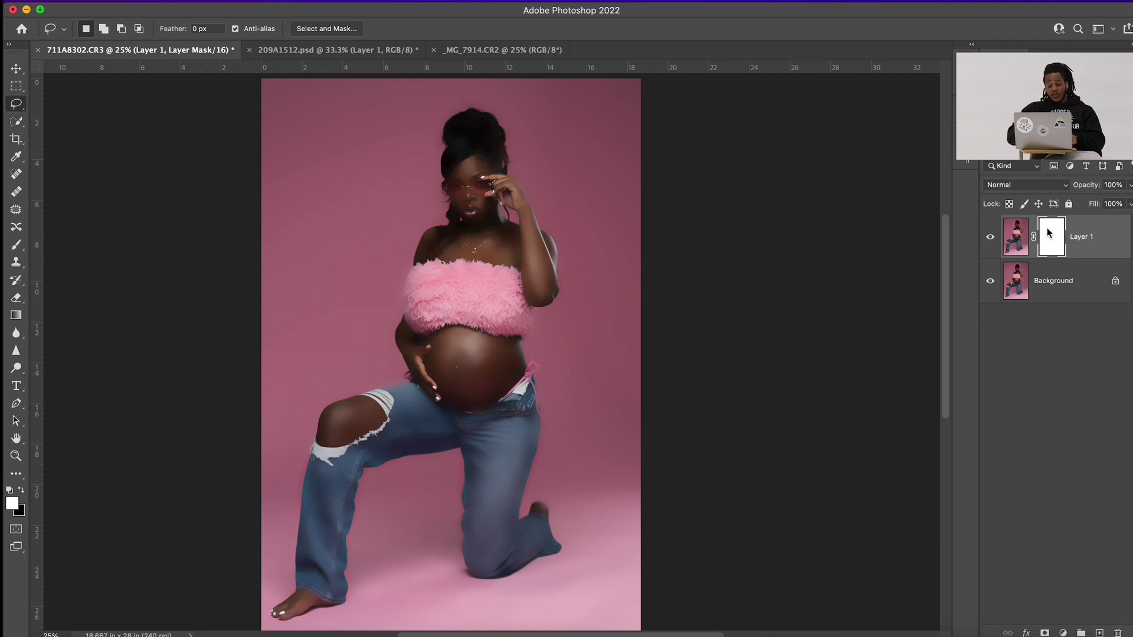
pyautogui.press('super+i')
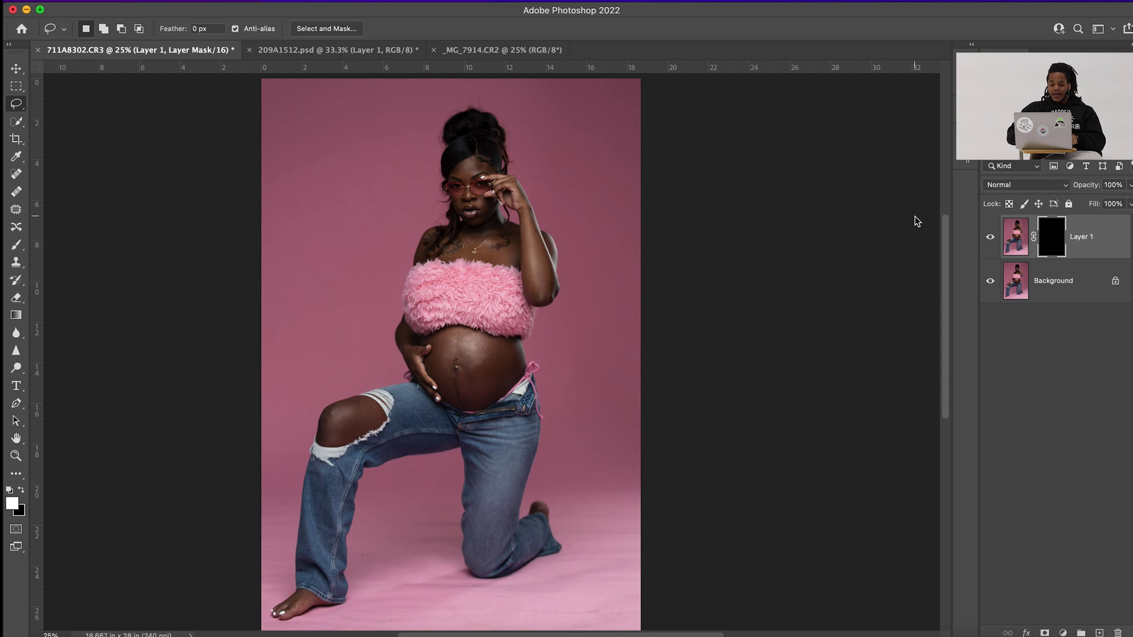
# Try painting white on Layer 1's mask over the subject with a 1200-pixel brush, and undo the painting.
pyautogui.click(1015, 239)
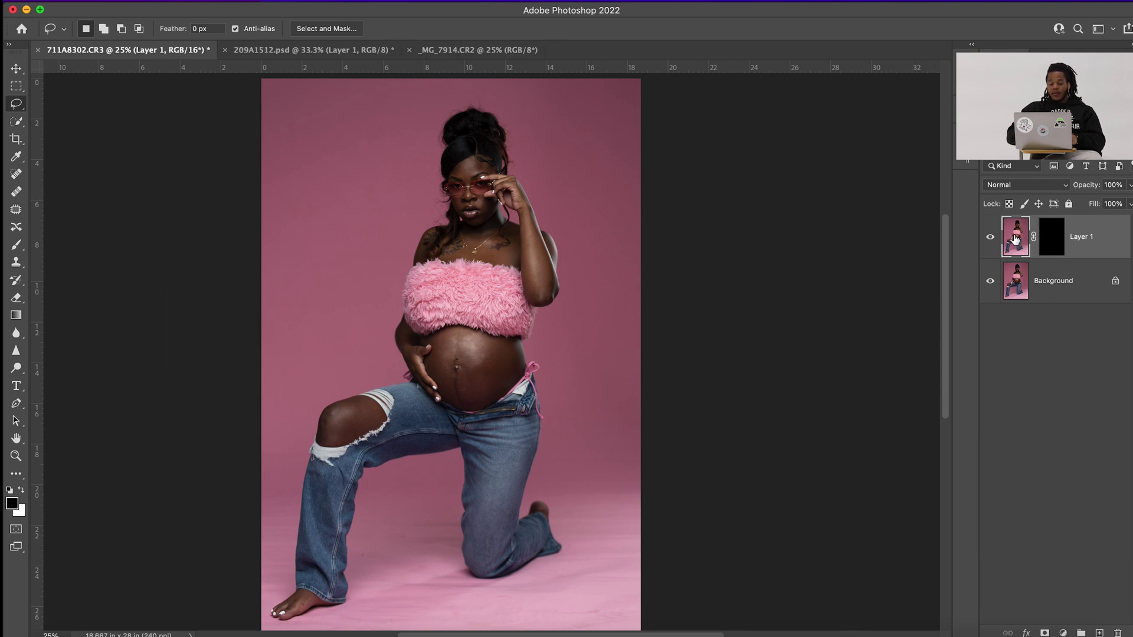
pyautogui.click(1051, 243)
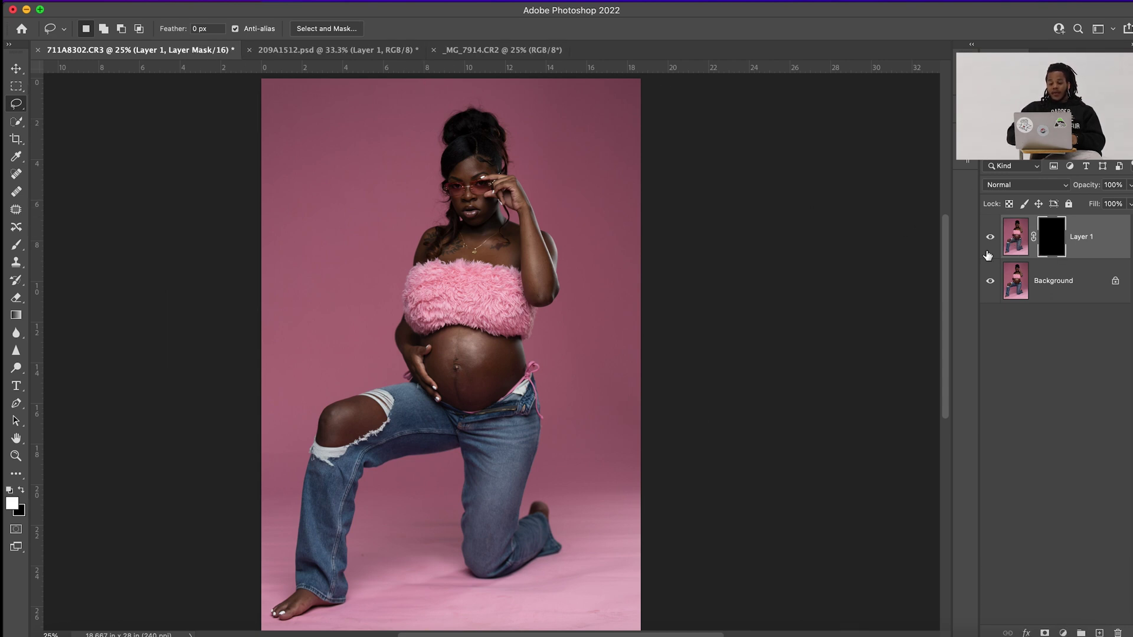
pyautogui.click(16, 245)
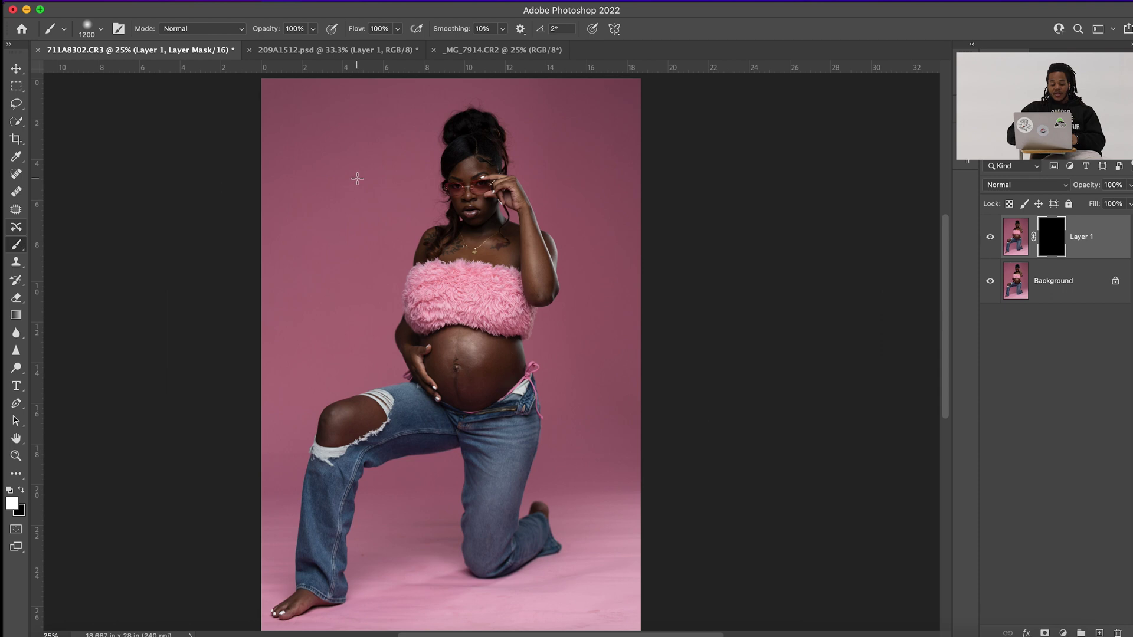
pyautogui.moveTo(319, 469); pyautogui.dragTo(334, 549)
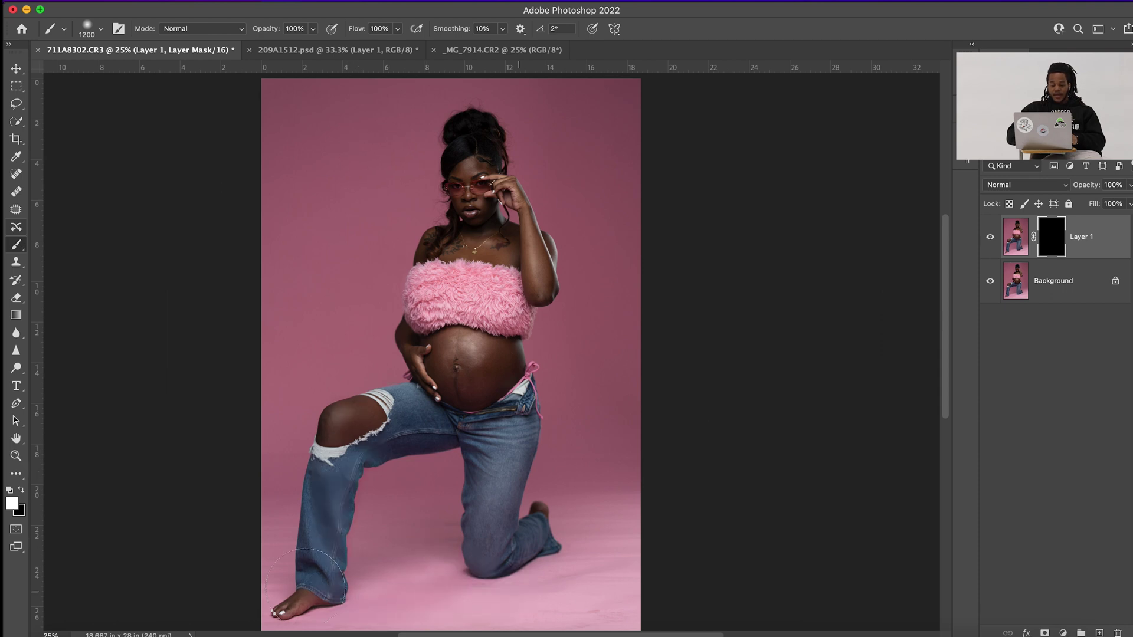
pyautogui.moveTo(428, 399)
pyautogui.mouseDown()
pyautogui.moveTo(453, 262)
pyautogui.moveTo(478, 404)
pyautogui.mouseUp()
pyautogui.press('super+z')
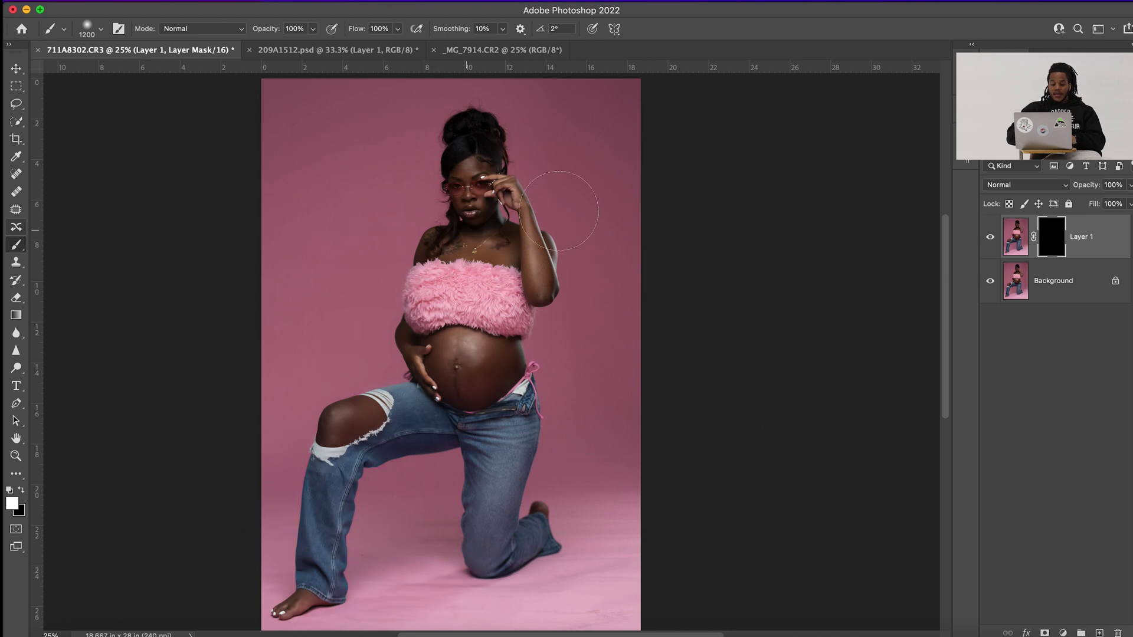
# Select the subject from Layer 1's image and invert the selection to cover the background.
pyautogui.click(1016, 237)
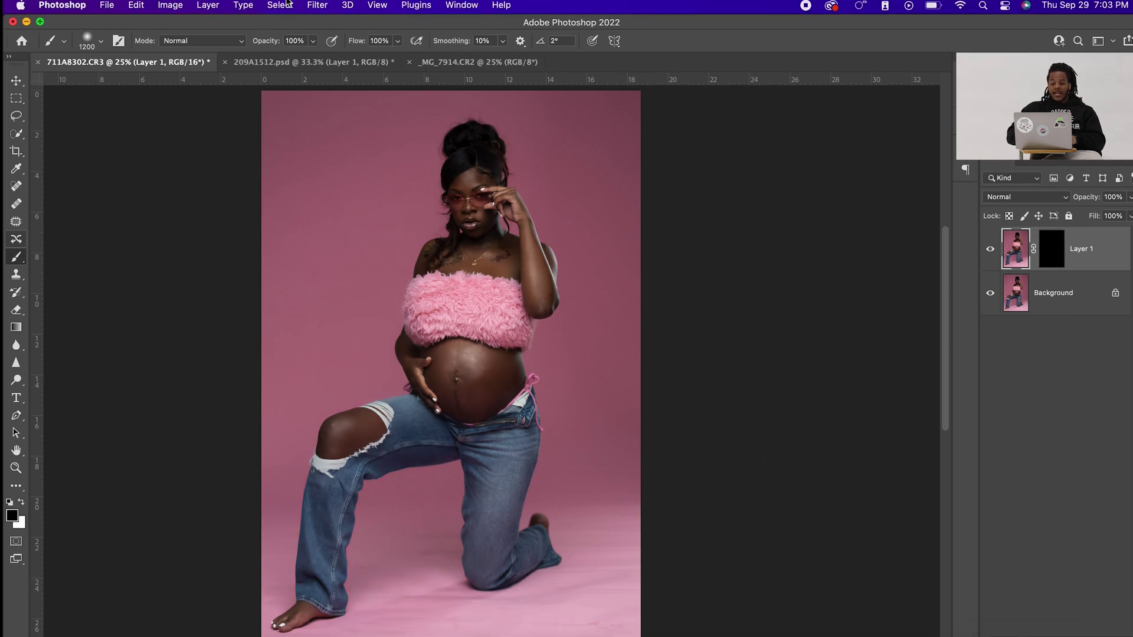
pyautogui.click(280, 5)
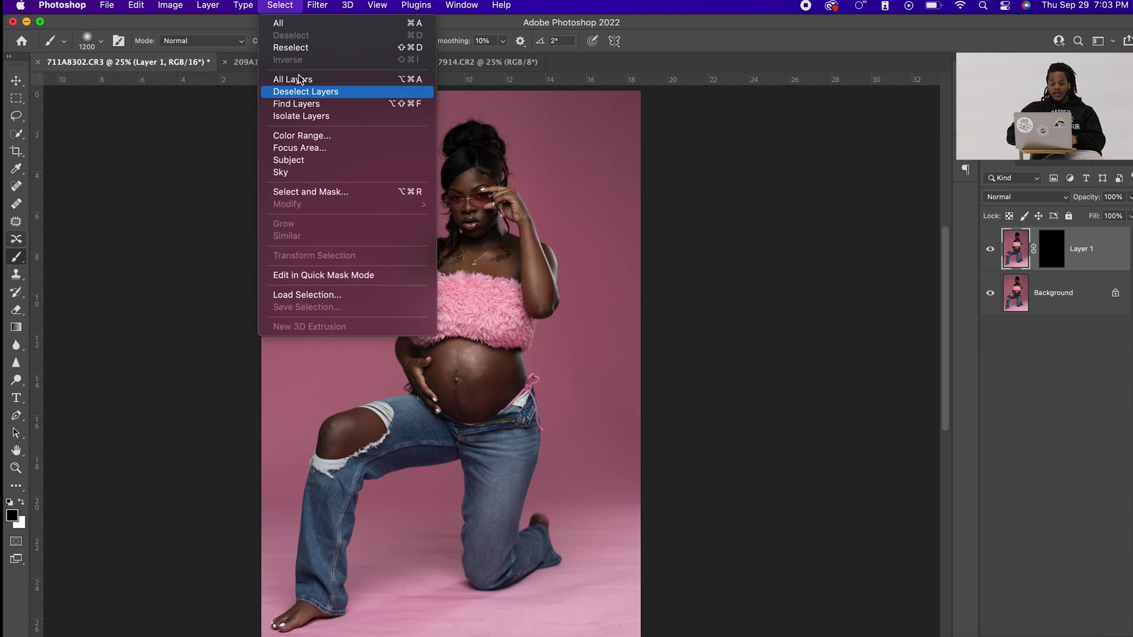
pyautogui.click(288, 159)
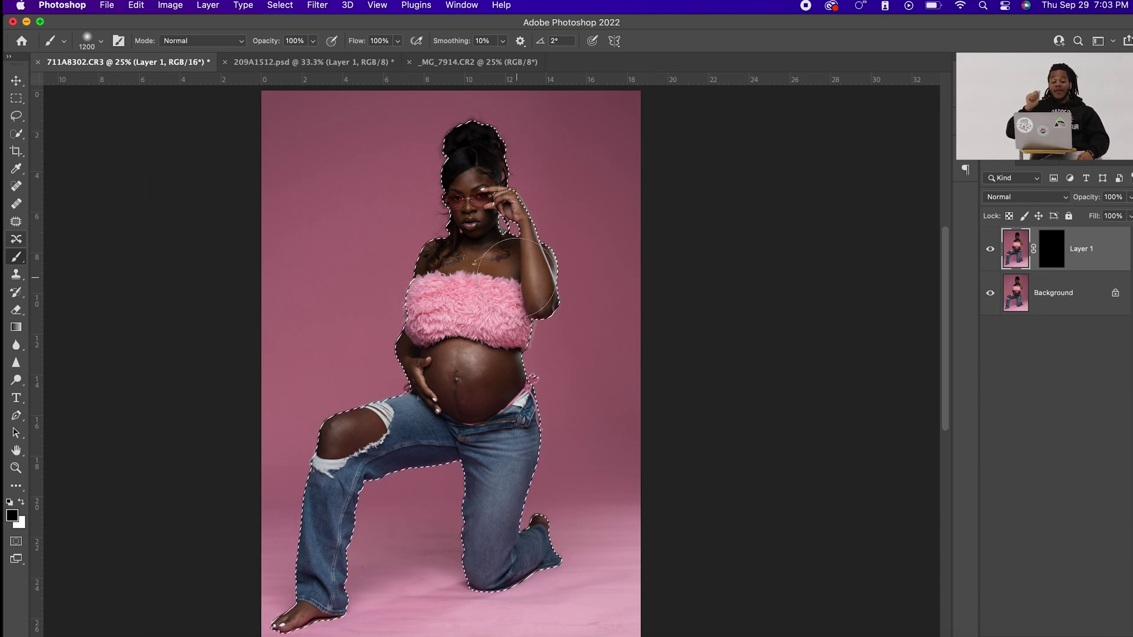
pyautogui.click(284, 5)
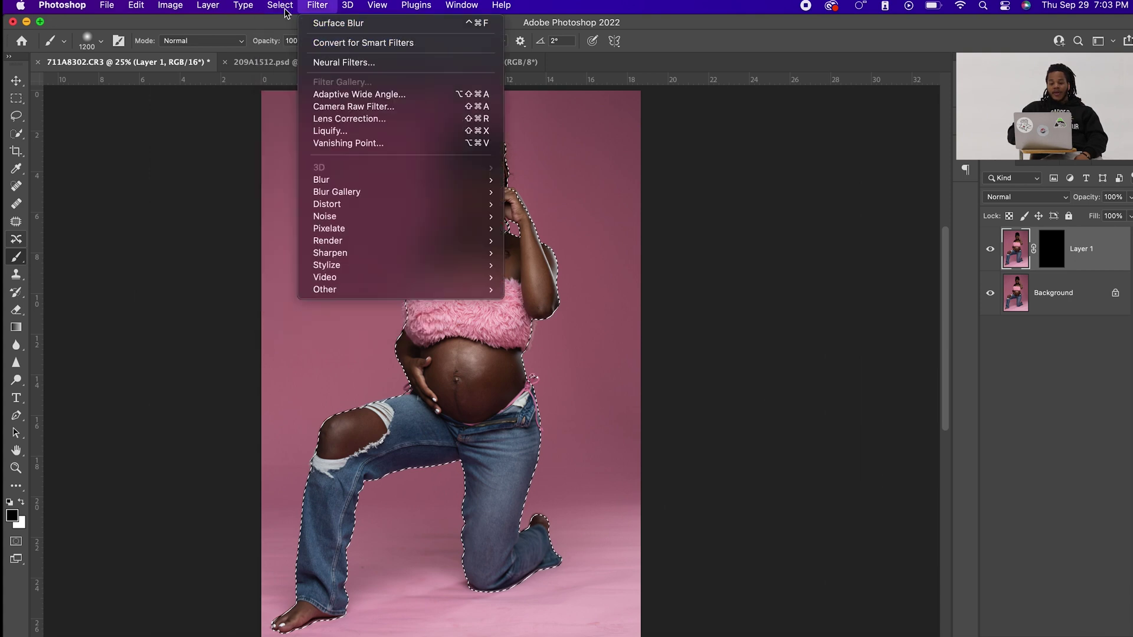
pyautogui.click(287, 60)
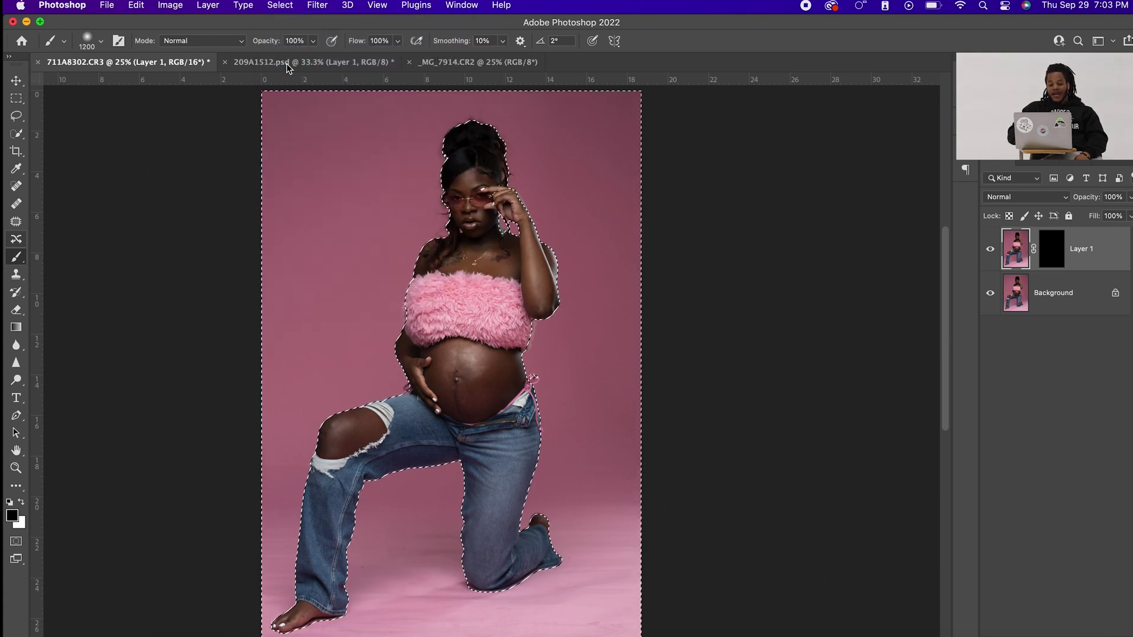
# Enlarge the brush to 1500 pixels, make Layer 1's mask white across the selected background, and deselect.
pyautogui.click(1051, 250)
pyautogui.press('x')
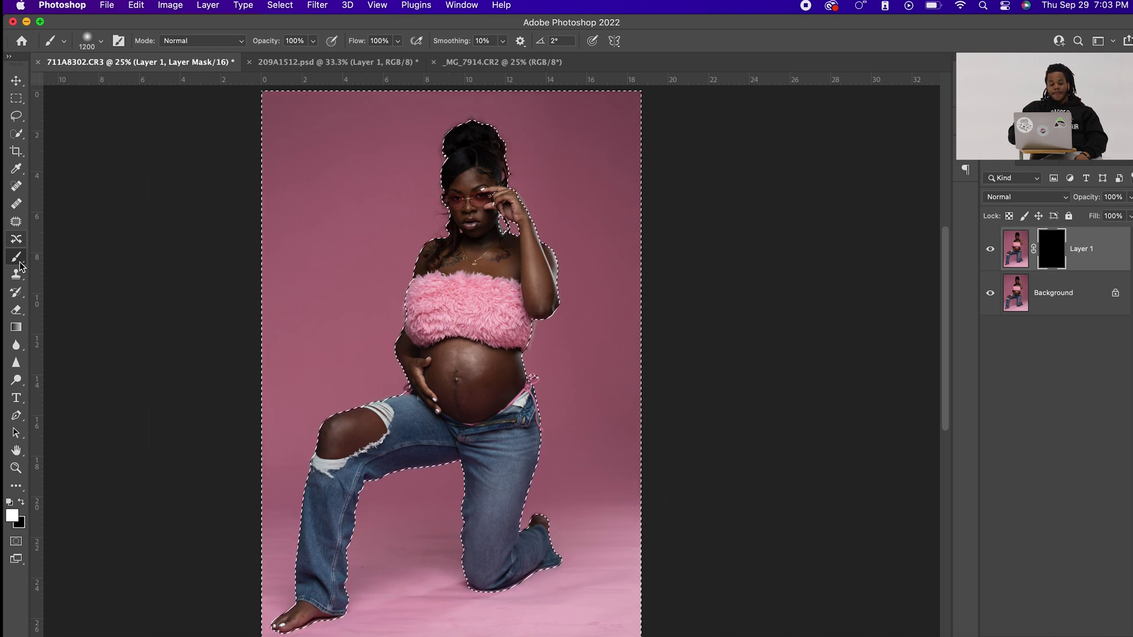
pyautogui.press(']')
pyautogui.press(']')
pyautogui.press(']')
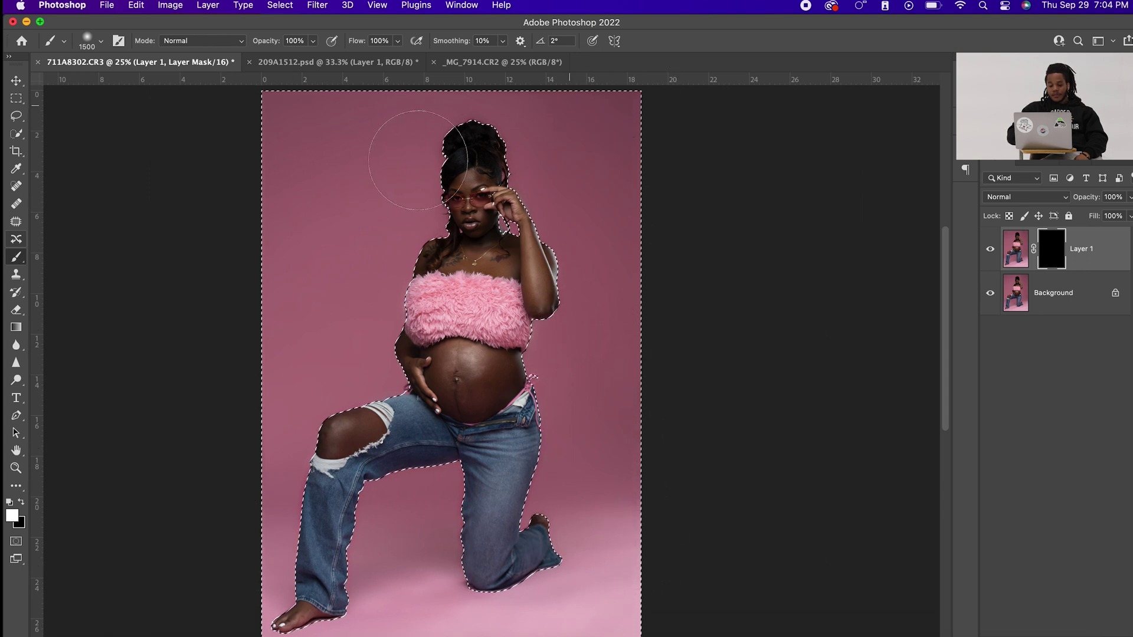
pyautogui.hotkey('alt', 'Delete')
pyautogui.press('super+d')
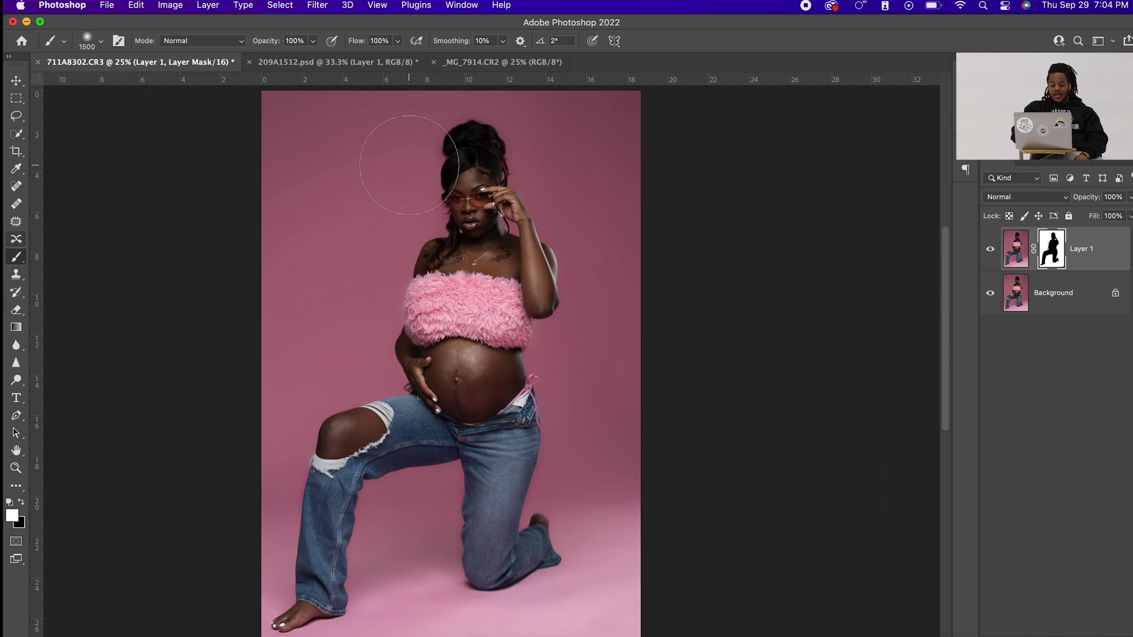
# Toggle Layer 1's visibility repeatedly to compare the backdrop before and after the masked blur.
pyautogui.hscroll(-3, 655, 341)
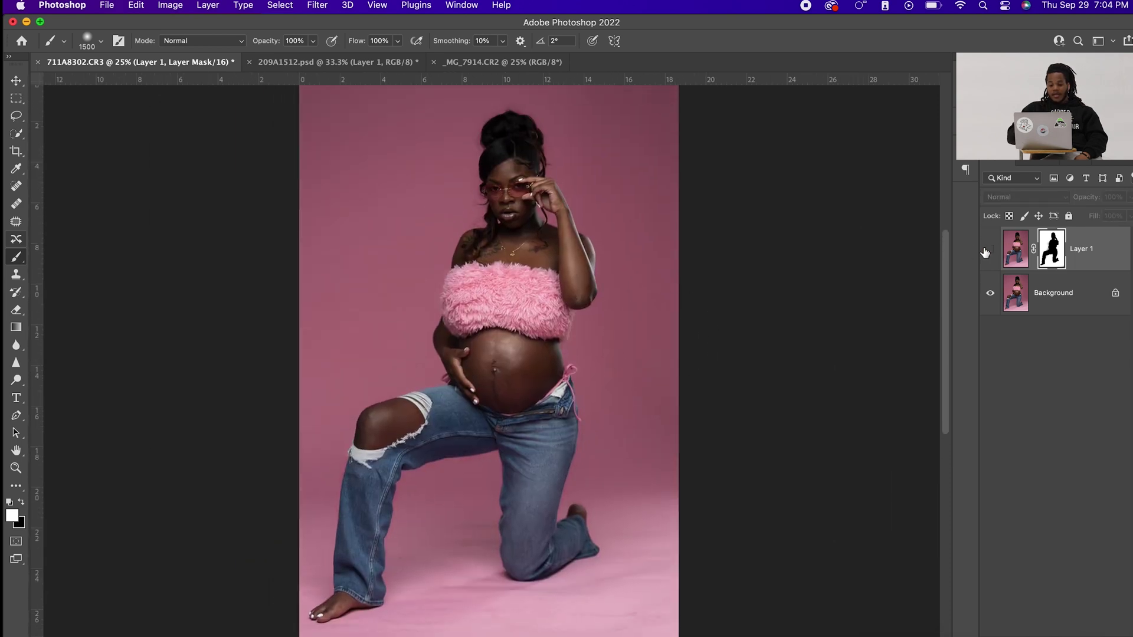
pyautogui.click(984, 253)
pyautogui.click(984, 252)
pyautogui.click(984, 253)
pyautogui.click(984, 252)
pyautogui.click(986, 251)
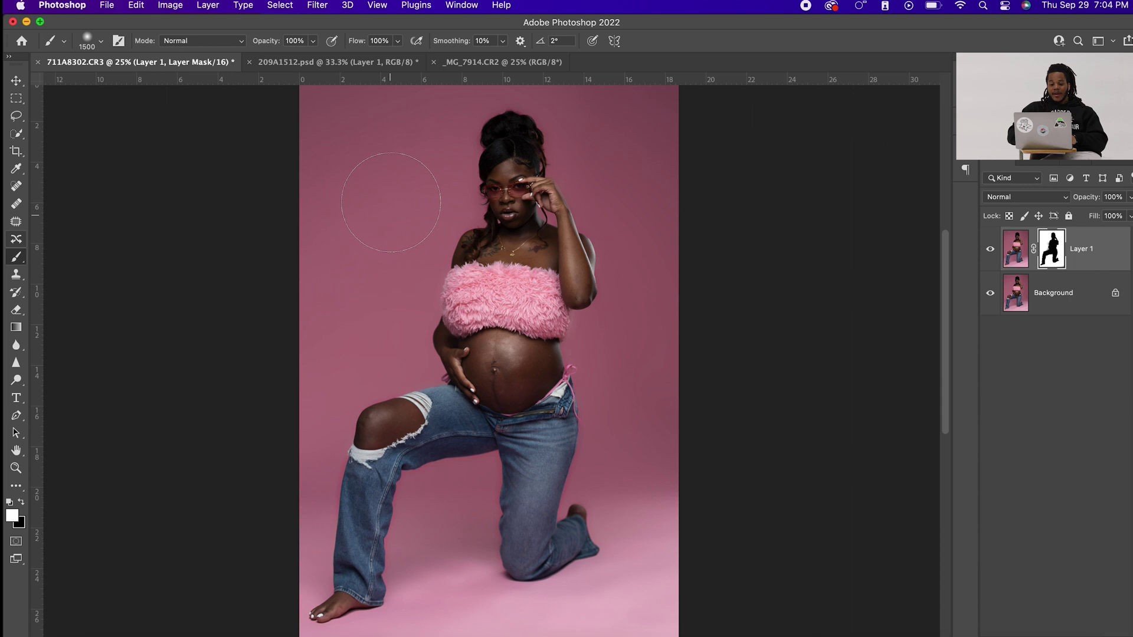
# Set up a black 45-pixel brush for Layer 1's mask and examine the edges around the subject's hair and raised hand.
pyautogui.press('super+equal')
pyautogui.press('super+equal')
pyautogui.press('super+equal')
pyautogui.press('super+equal')
pyautogui.scroll(10, 695, 254)
pyautogui.hscroll(-2, 696, 254)
pyautogui.press('x')
pyautogui.press('[')
pyautogui.press('[')
pyautogui.press('[')
pyautogui.press('[')
pyautogui.press('[')
pyautogui.press('[')
pyautogui.press('[')
pyautogui.press('[')
pyautogui.press('[')
pyautogui.press('[')
pyautogui.press('[')
pyautogui.press('[')
pyautogui.press('[')
pyautogui.press('[')
pyautogui.press('[')
pyautogui.press('[')
pyautogui.press('[')
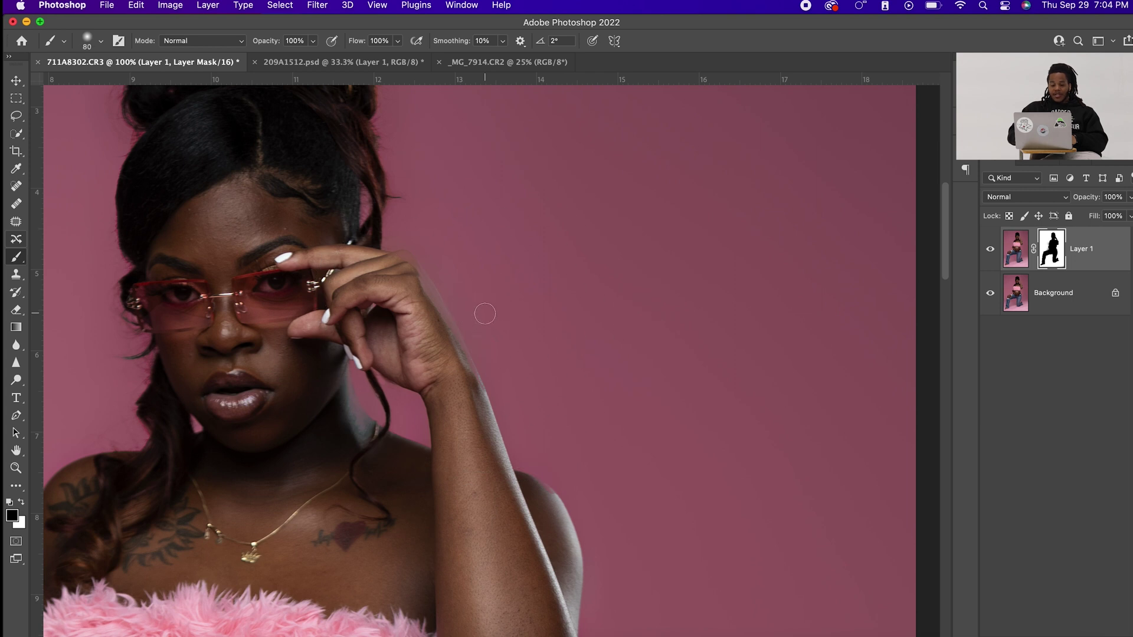
pyautogui.press('[')
pyautogui.press('[')
pyautogui.press('[')
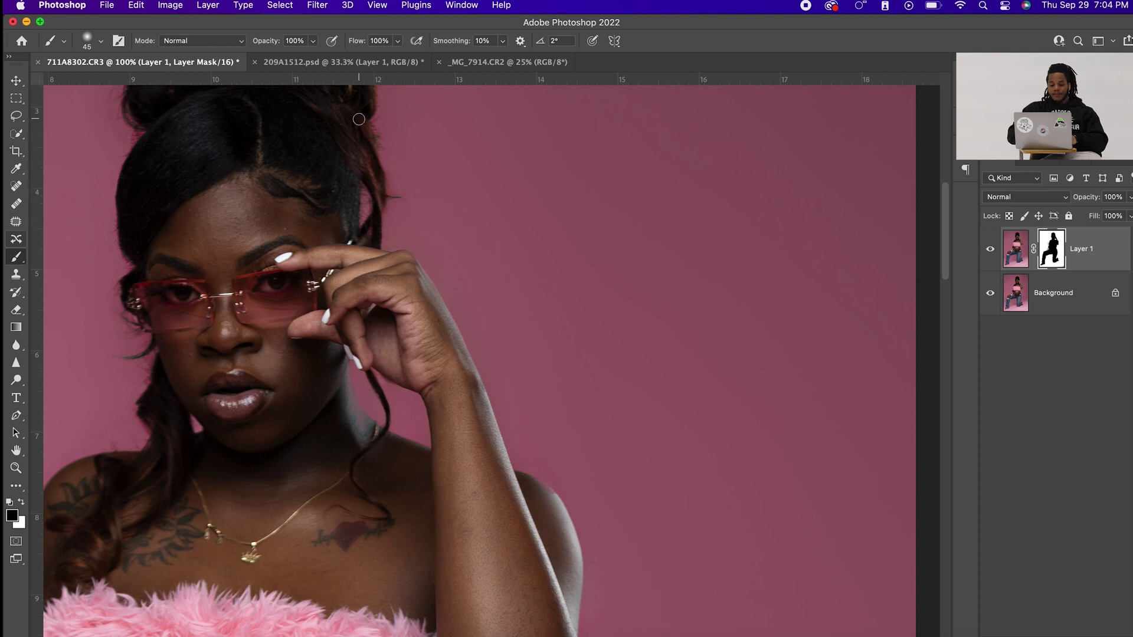
pyautogui.scroll(5, 364, 134)
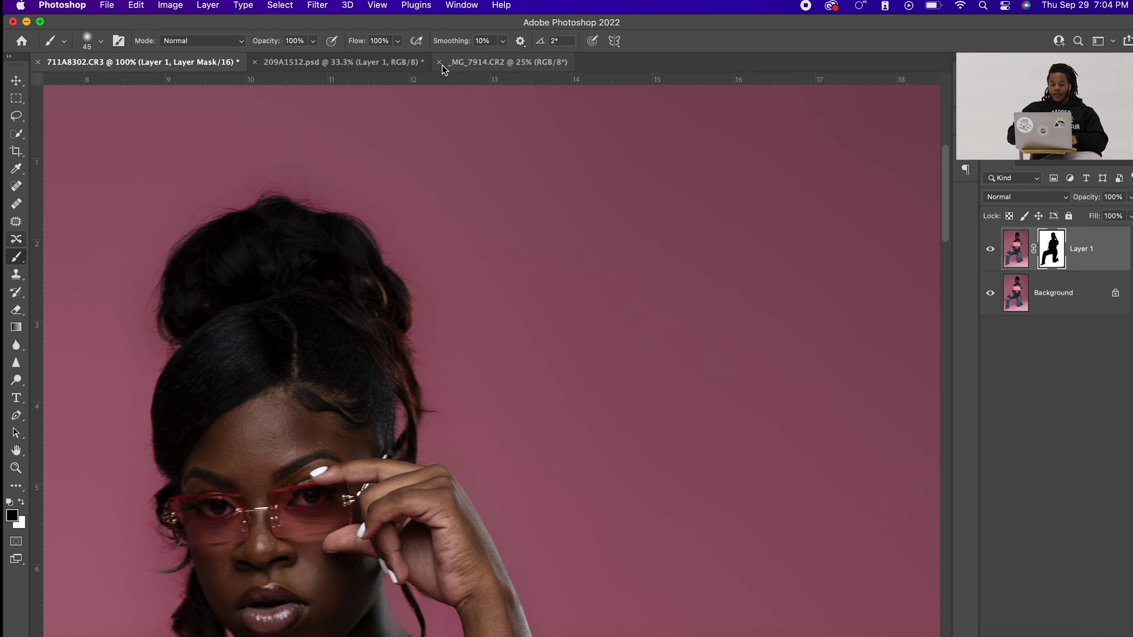
# Switch to 209A1512.psd, toggle Layer 1's visibility, and examine the marks on the floor around the subject's shoes.
pyautogui.click(366, 64)
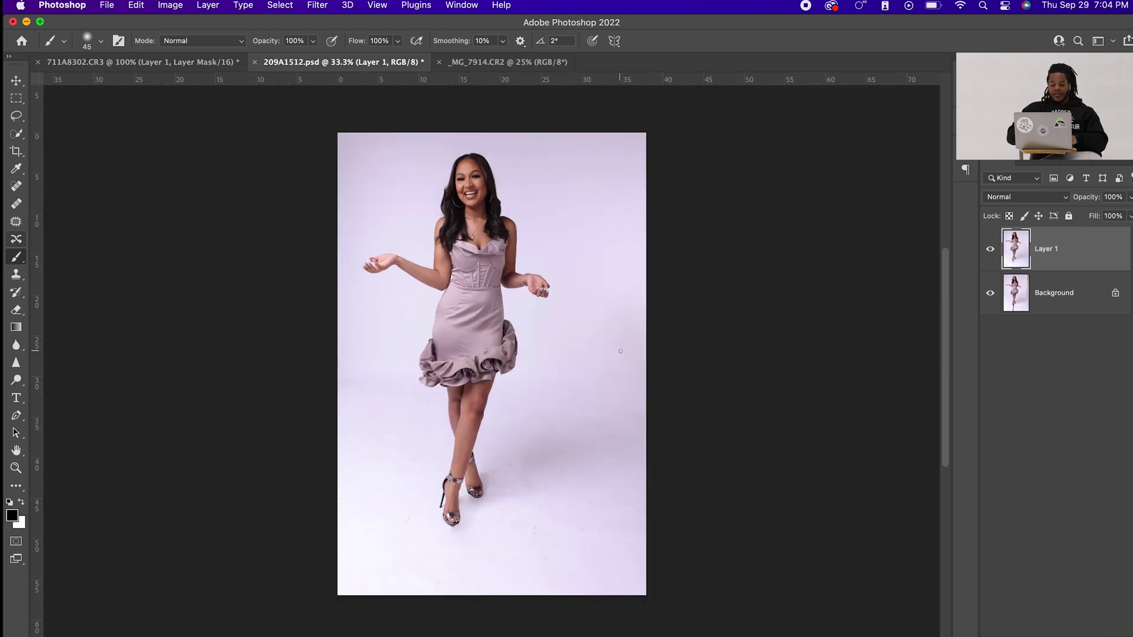
pyautogui.click(991, 250)
pyautogui.click(991, 250)
pyautogui.press('super+plus')
pyautogui.press('super+plus')
pyautogui.press('super+plus')
pyautogui.press('super+plus')
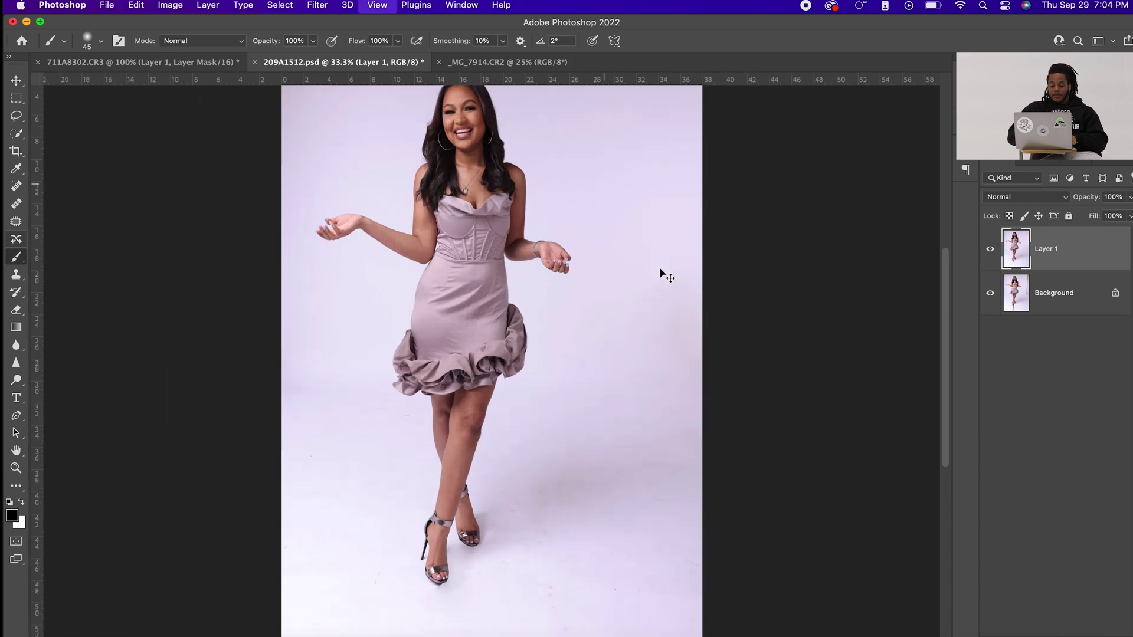
pyautogui.scroll(-10, 660, 269)
pyautogui.hscroll(-10, 660, 269)
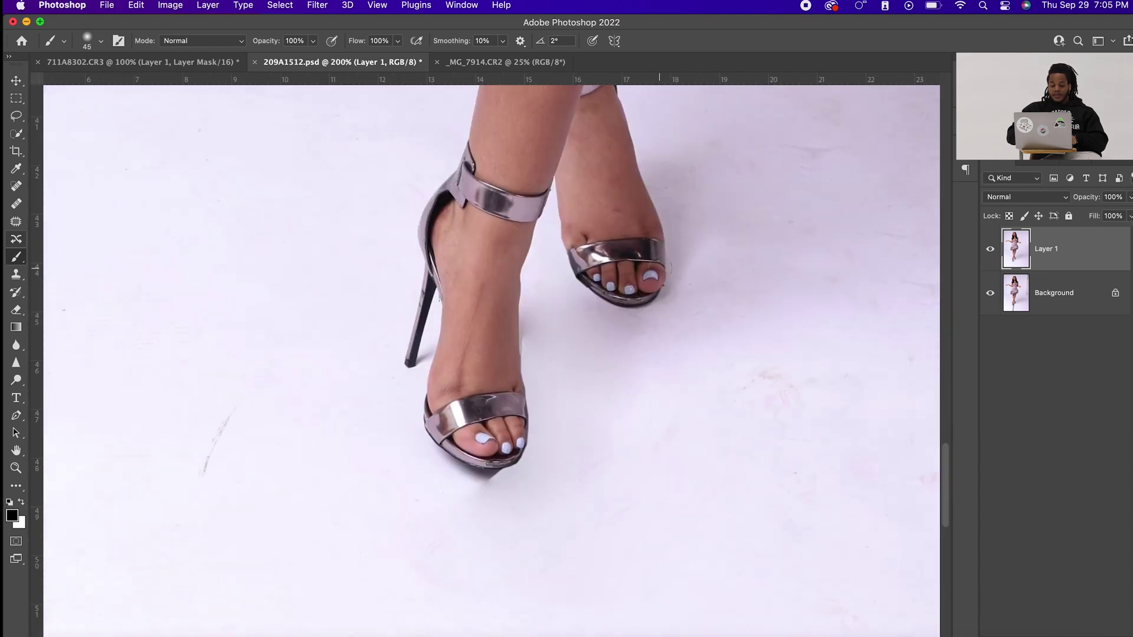
pyautogui.press('super+minus')
pyautogui.press('super+minus')
pyautogui.press('super+minus')
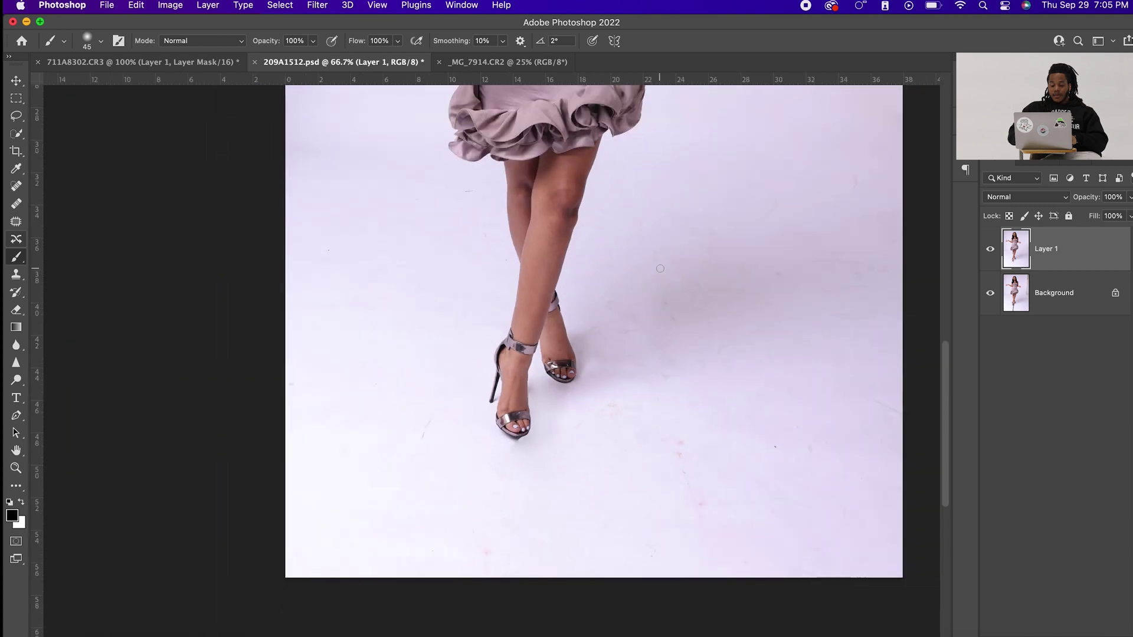
# Run the Background Smoother action on Layer 1, applying Surface Blur with a slightly increased radius and a threshold of 25 levels.
pyautogui.hotkey('alt', 'F9')
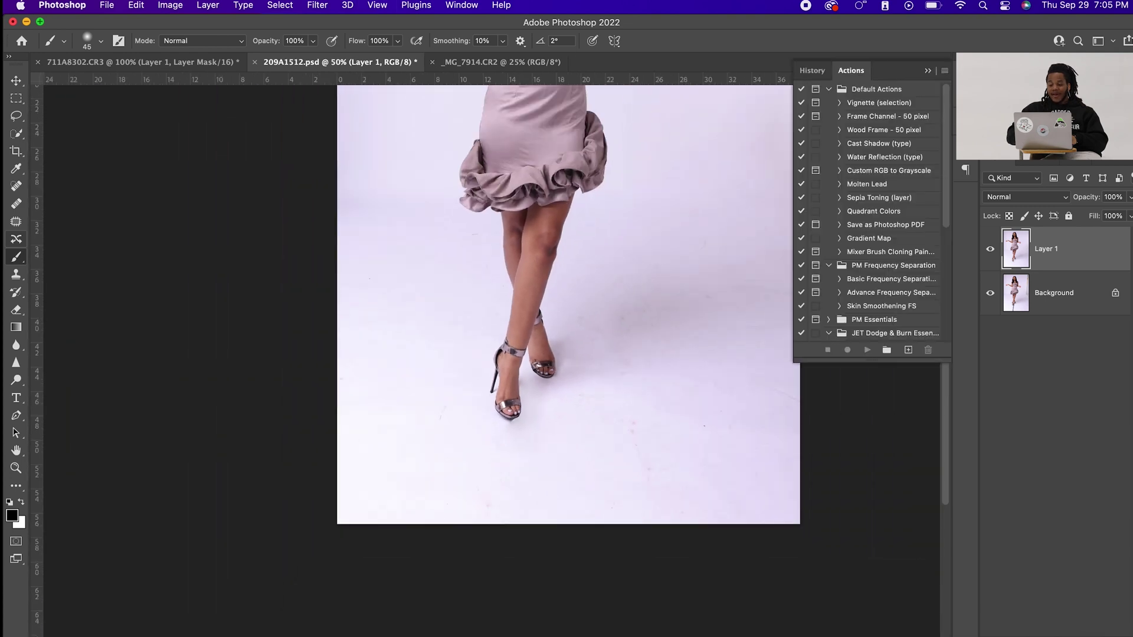
pyautogui.scroll(-5, 884, 258)
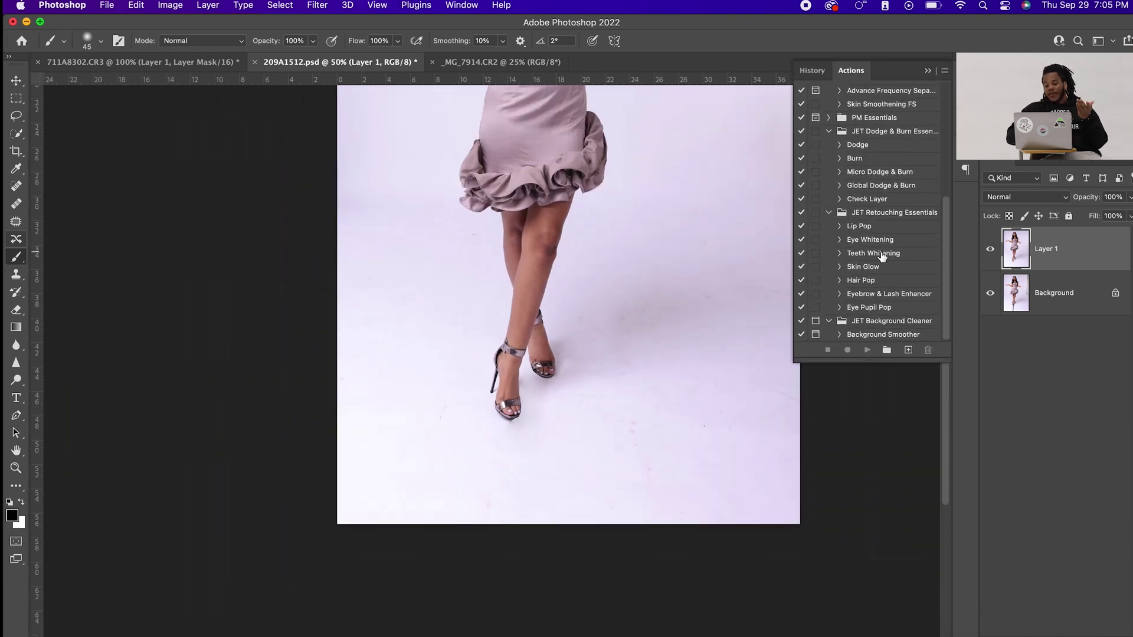
pyautogui.click(893, 336)
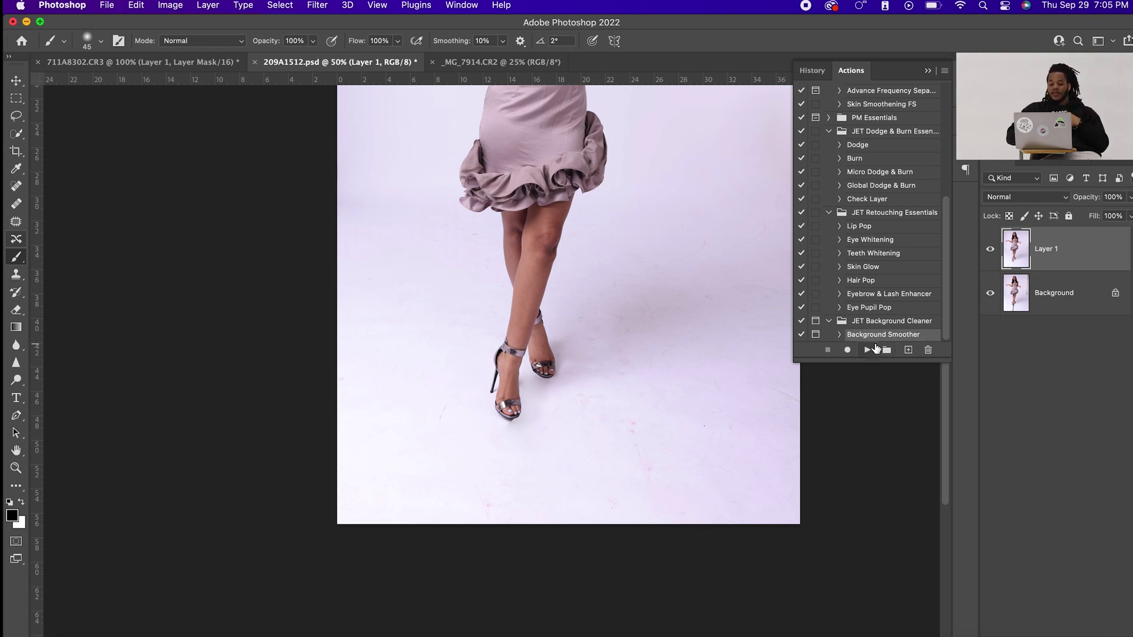
pyautogui.click(867, 351)
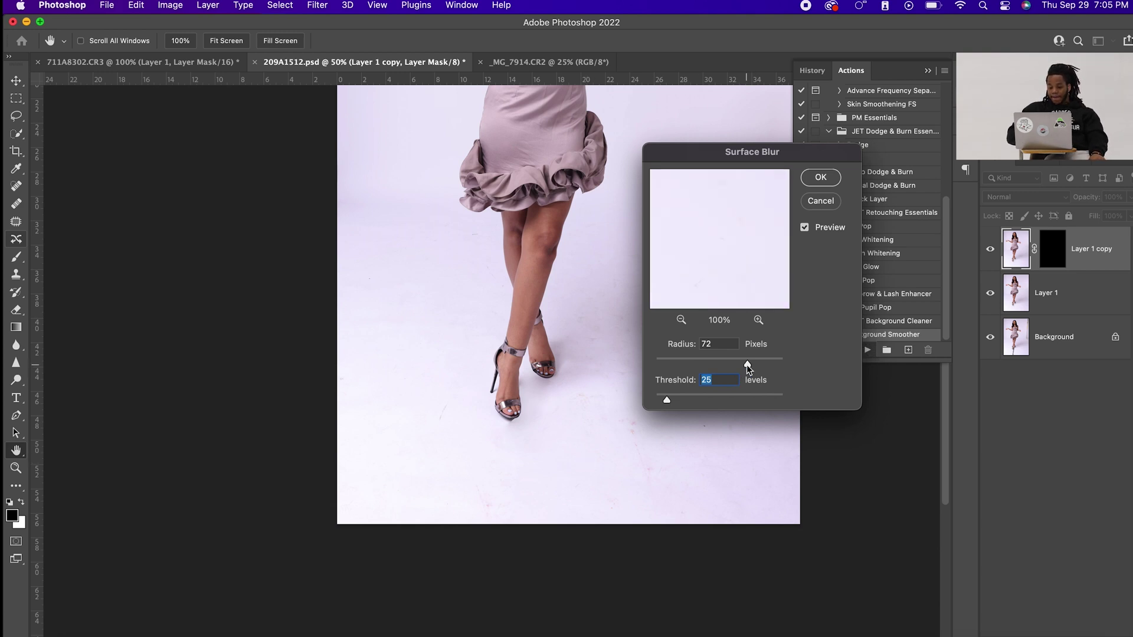
pyautogui.moveTo(748, 363); pyautogui.dragTo(757, 363)
pyautogui.moveTo(757, 363); pyautogui.dragTo(752, 363)
pyautogui.press('Return')
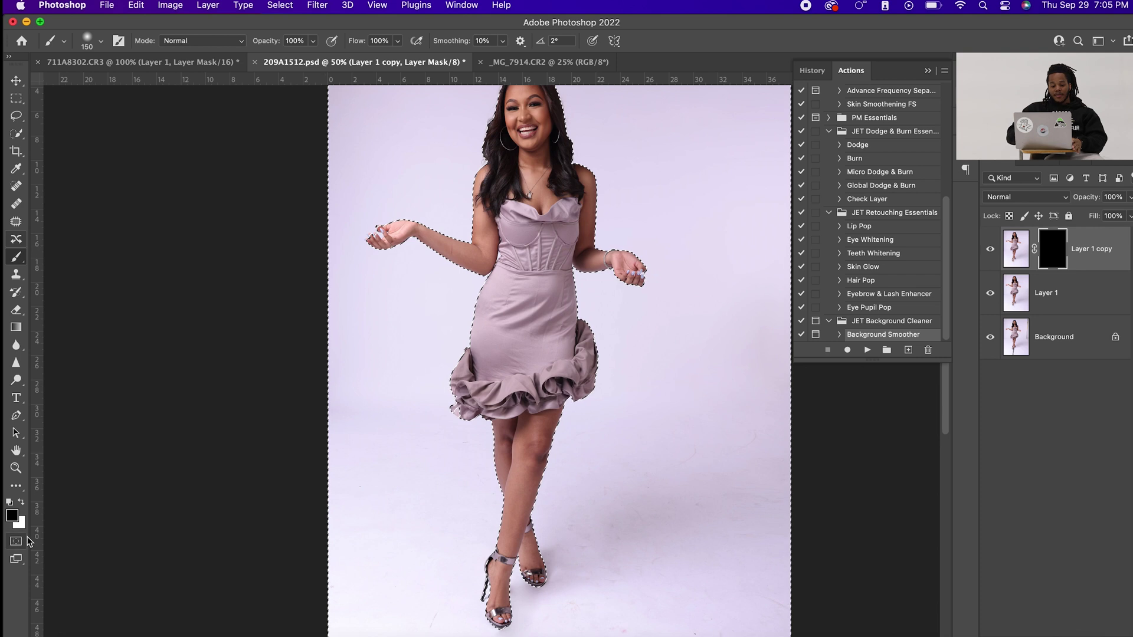
# Using white and a brush enlarged to 1000 pixels, make Layer 1 copy's mask white across the selected background, and deselect.
pyautogui.click(22, 503)
pyautogui.press(']')
pyautogui.press(']')
pyautogui.press(']')
pyautogui.press('super+minus')
pyautogui.press('super+minus')
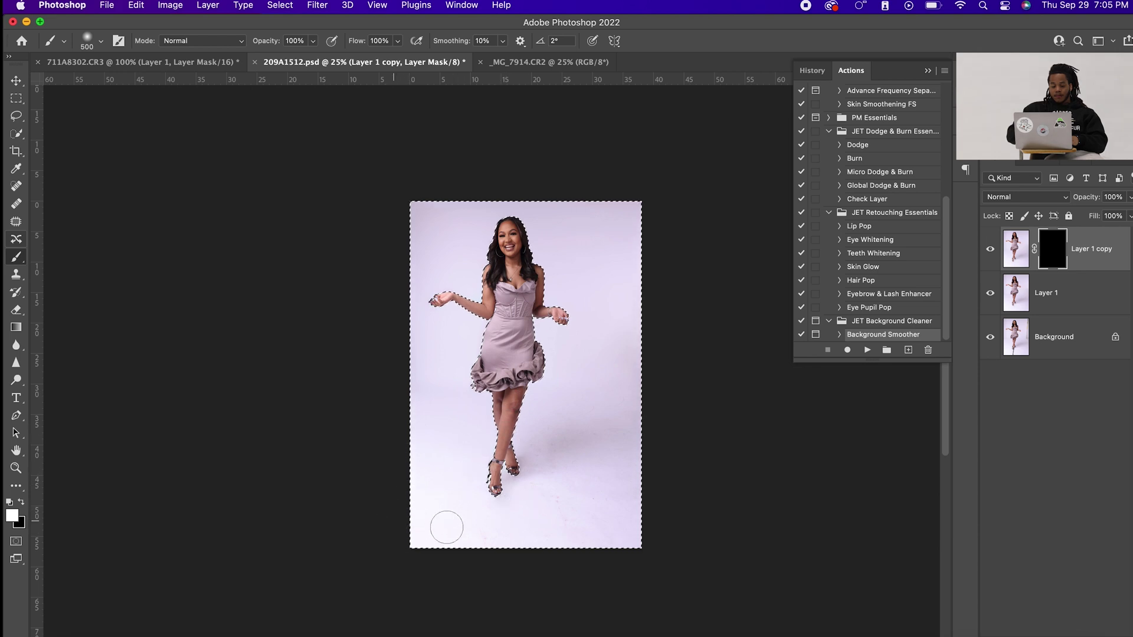
pyautogui.hotkey('alt', 'BackSpace')
pyautogui.press(']')
pyautogui.press(']')
pyautogui.press(']')
pyautogui.press(']')
pyautogui.press(']')
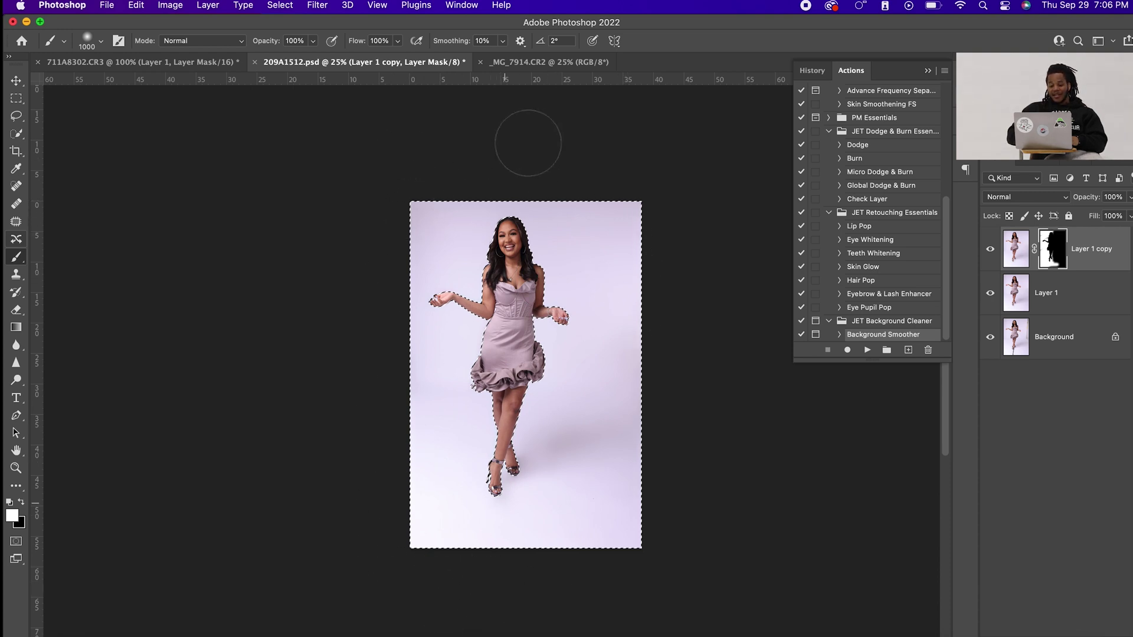
pyautogui.hotkey('alt', 'BackSpace')
pyautogui.press('super+d')
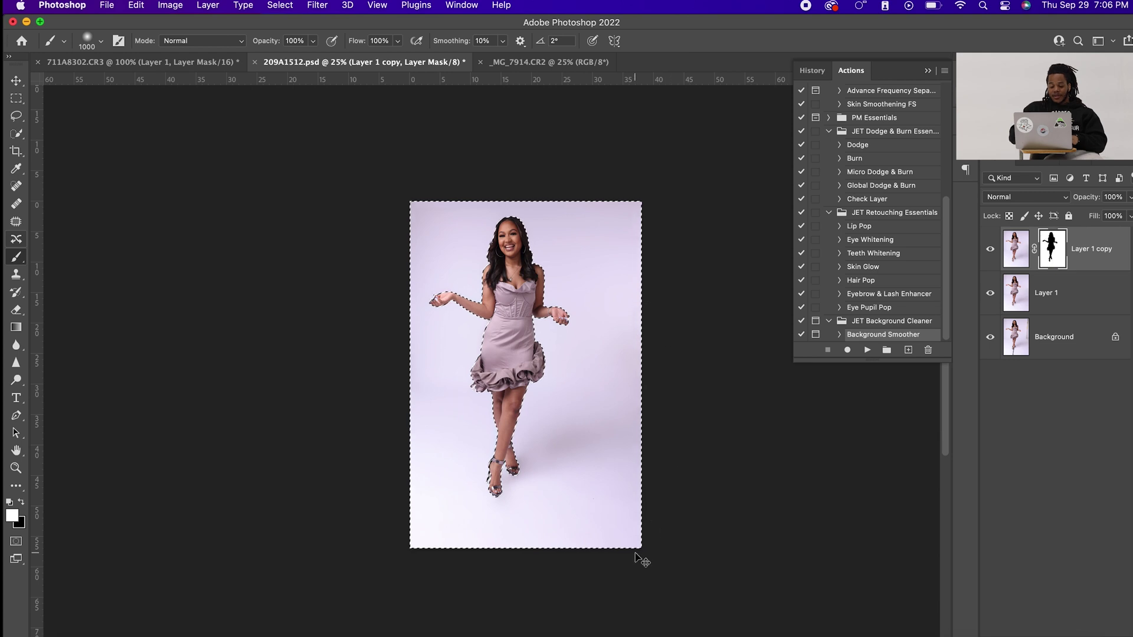
# Toggle Layer 1 copy's visibility repeatedly to compare the floor and backdrop with and without the smoothing.
pyautogui.press('super+minus')
pyautogui.press('super+minus')
pyautogui.press('super+minus')
pyautogui.press('super+plus')
pyautogui.press('super+plus')
pyautogui.press('super+plus')
pyautogui.press('super+plus')
pyautogui.scroll(-5, 635, 553)
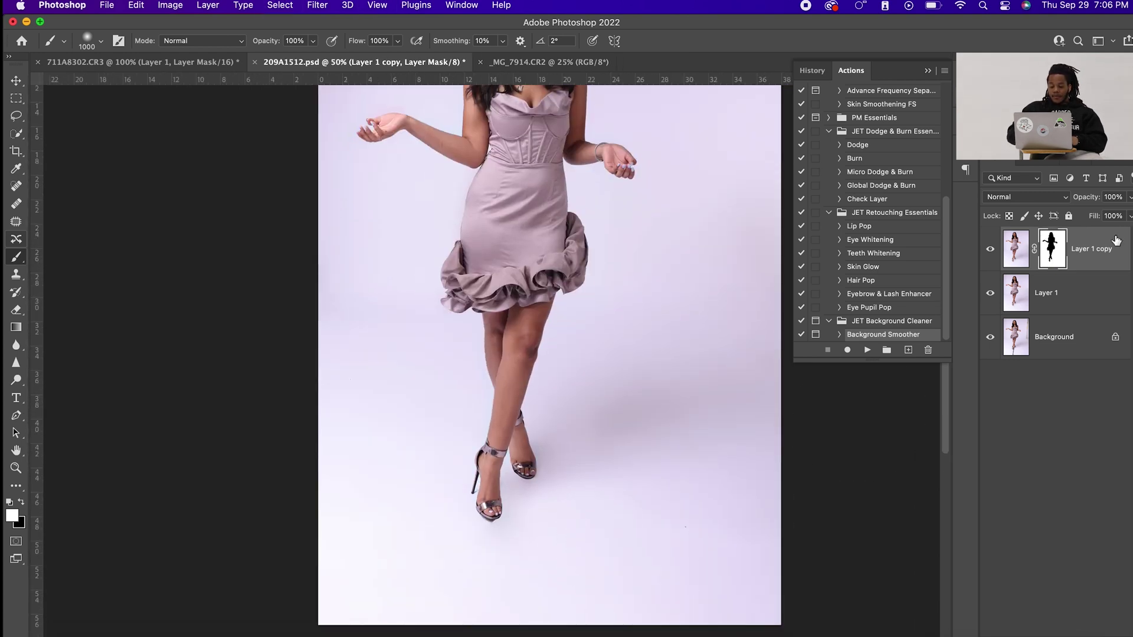
pyautogui.click(991, 249)
pyautogui.click(991, 250)
pyautogui.click(991, 250)
pyautogui.click(991, 250)
pyautogui.press('super+minus')
pyautogui.press('super+minus')
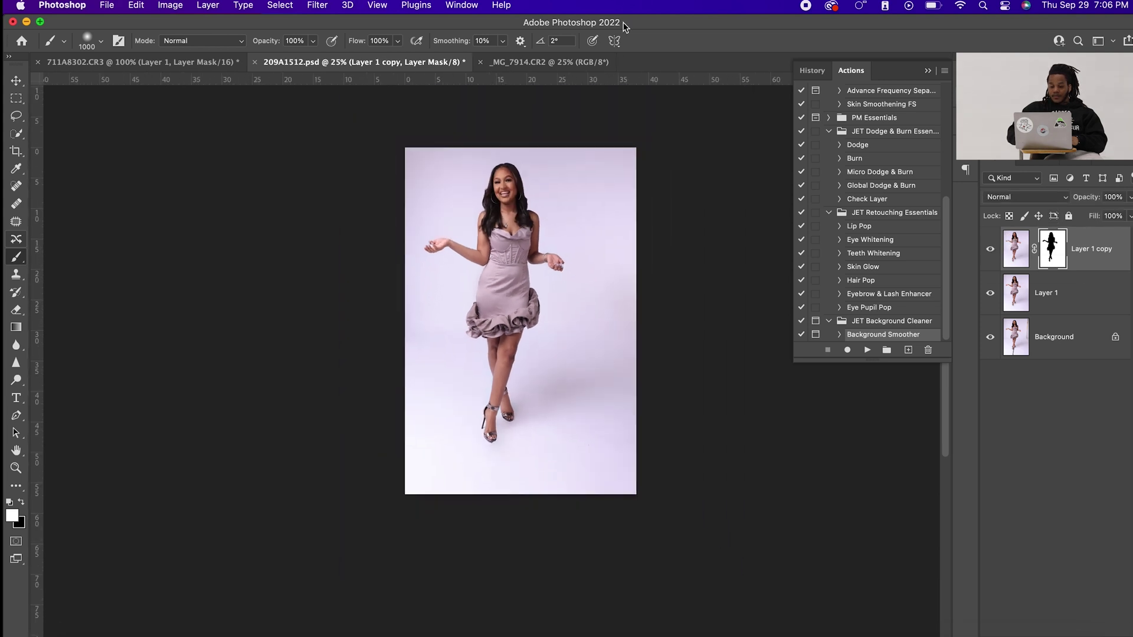
# In _MG_7914.CR2, duplicate the Background layer and run the Background Smoother action with Surface Blur radius 70 pixels and threshold 25 levels.
pyautogui.press('x')
pyautogui.click(535, 63)
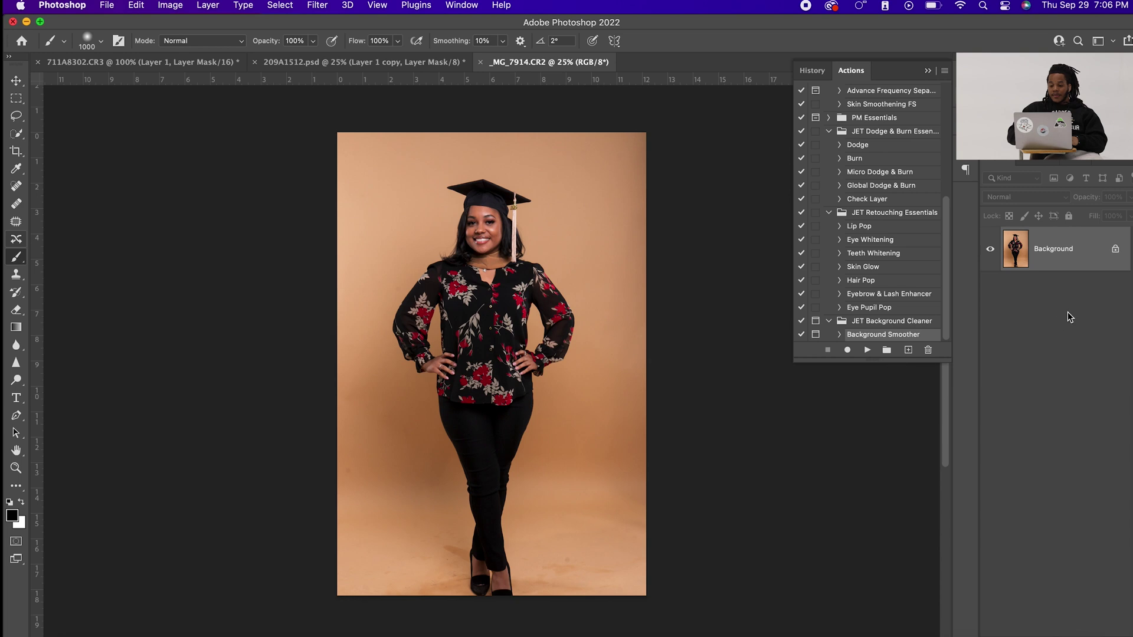
pyautogui.press('super+j')
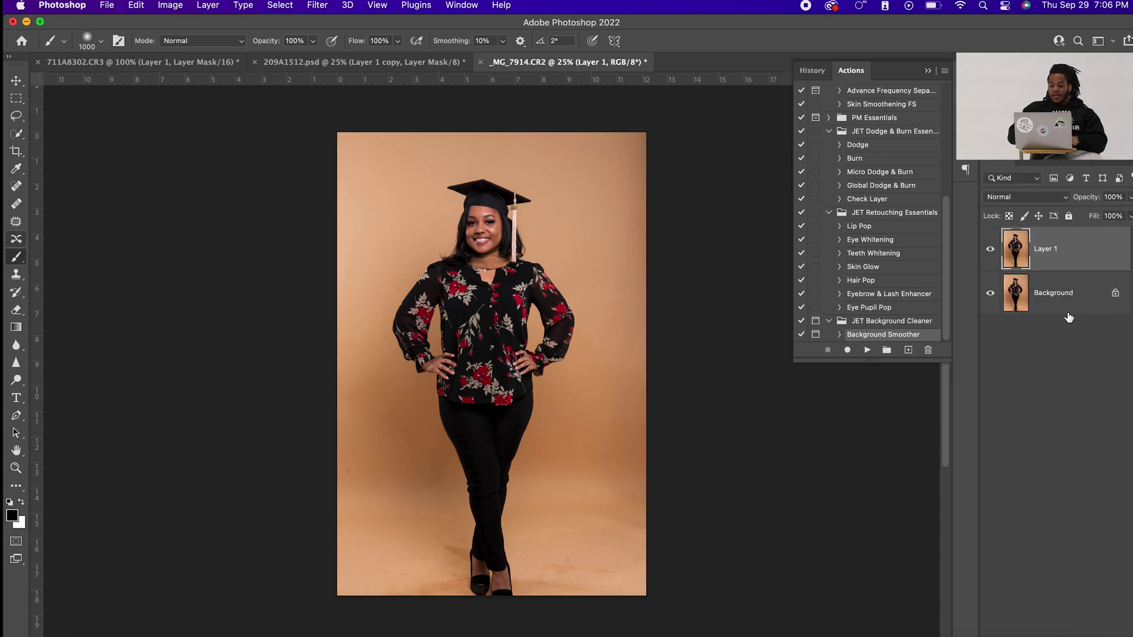
pyautogui.click(868, 350)
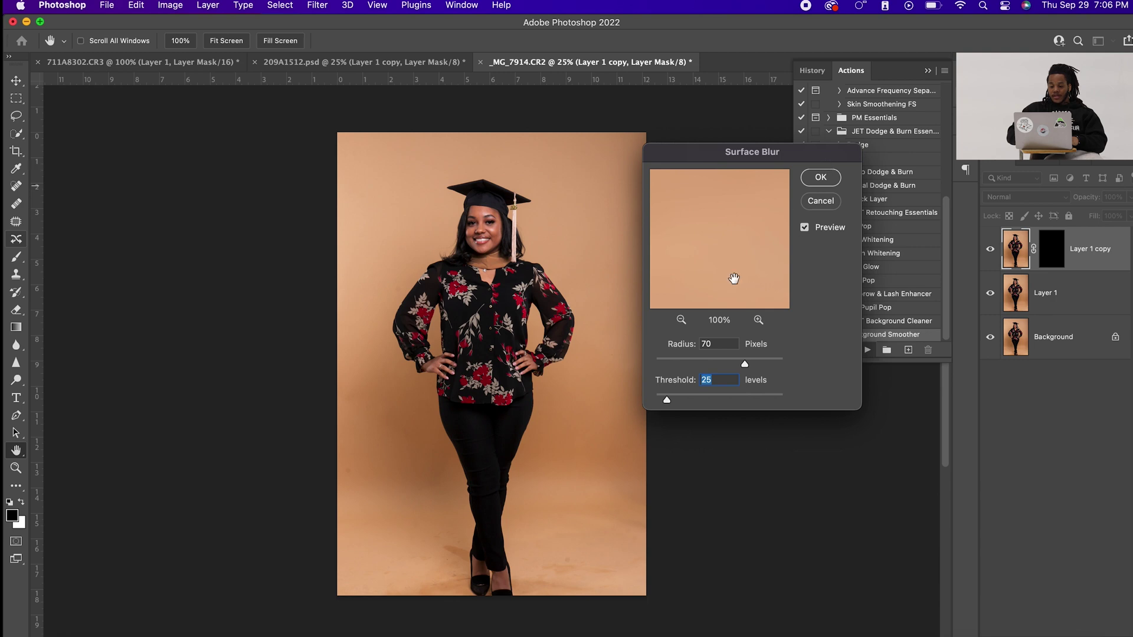
pyautogui.click(821, 179)
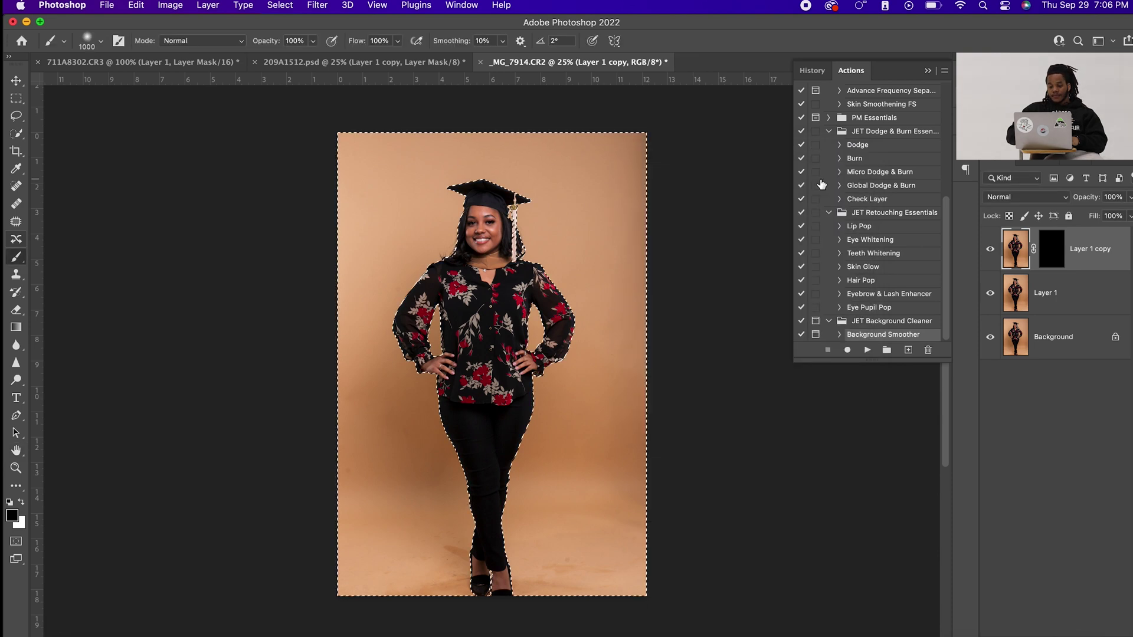
# Target Layer 1 copy's mask, enlarge the brush to 1300 pixels, and make the mask white across the selected background.
pyautogui.click(1047, 260)
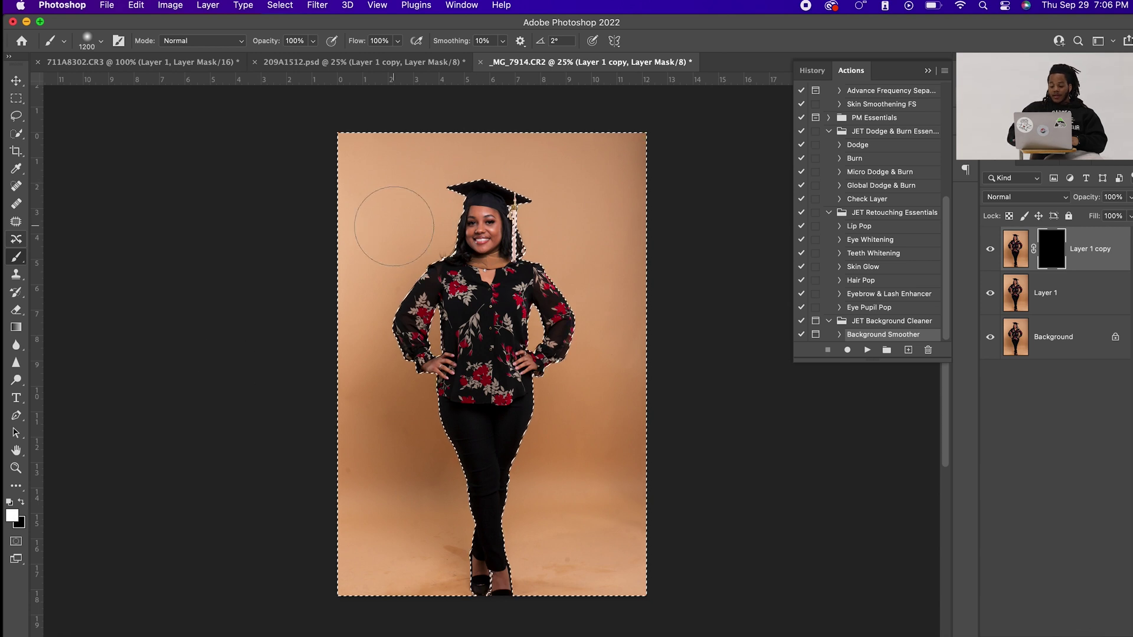
pyautogui.press(']')
pyautogui.press(']')
pyautogui.press(']')
pyautogui.hotkey('alt', 'BackSpace')
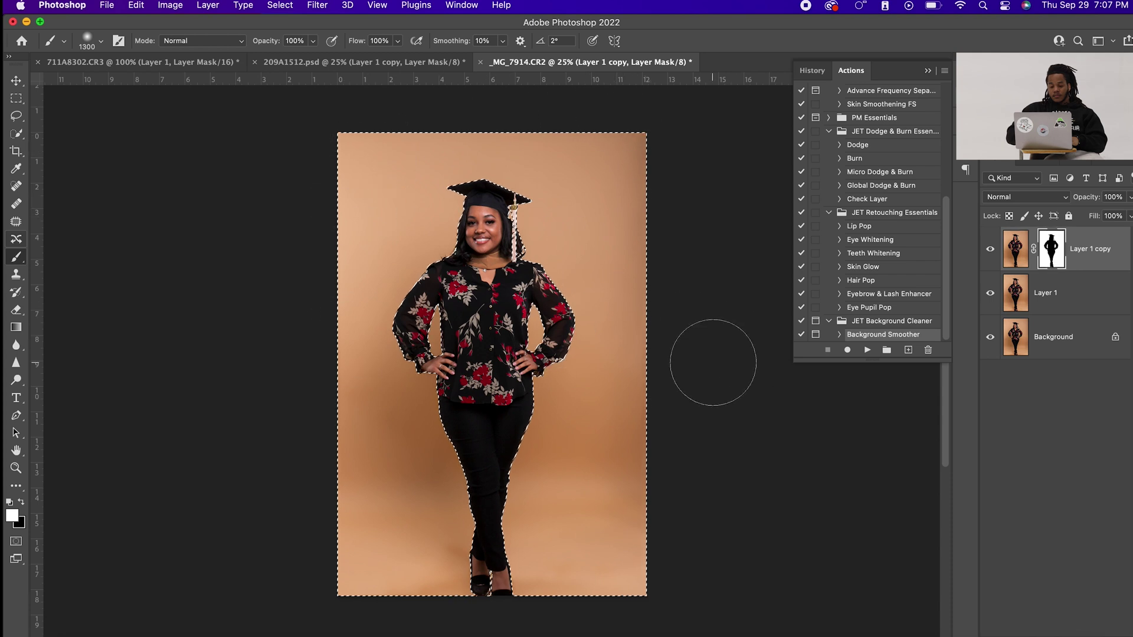